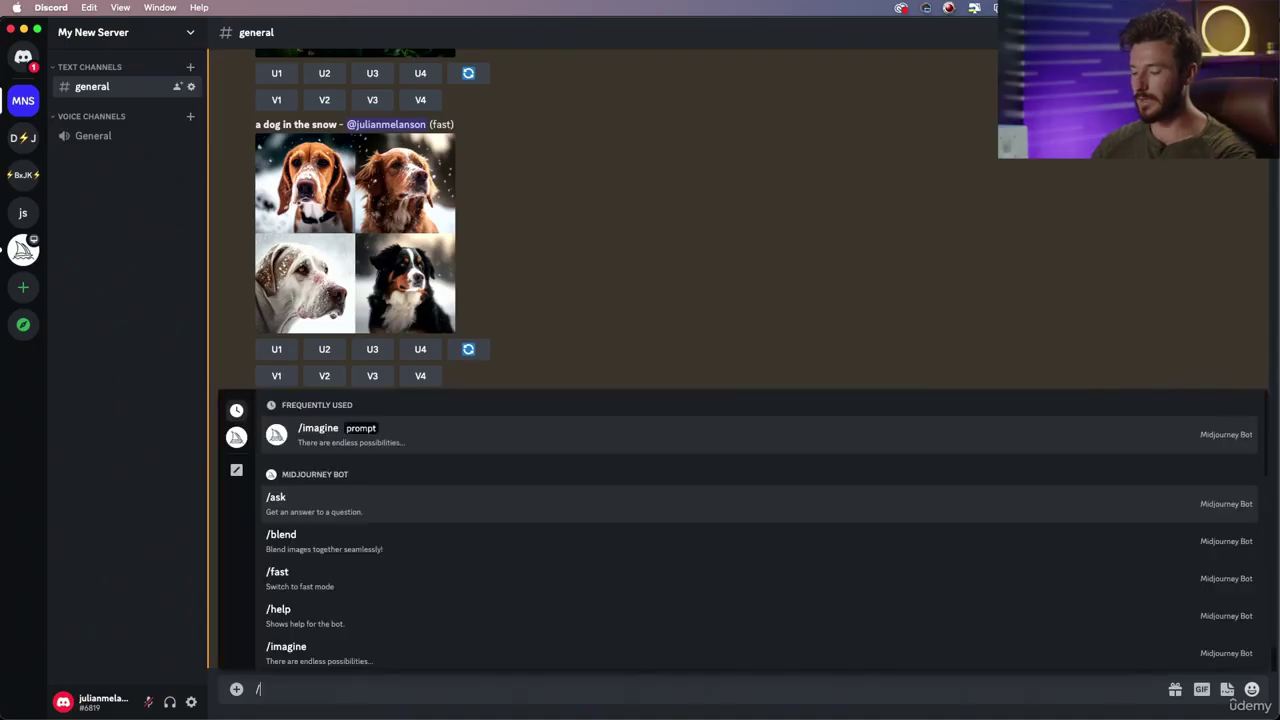
Draft an /imagine prompt: owl portrait with ornate jewelry around eyes and ears, 3 point studio lighting, photorealistic.
type("imag")
left_click(362, 643)
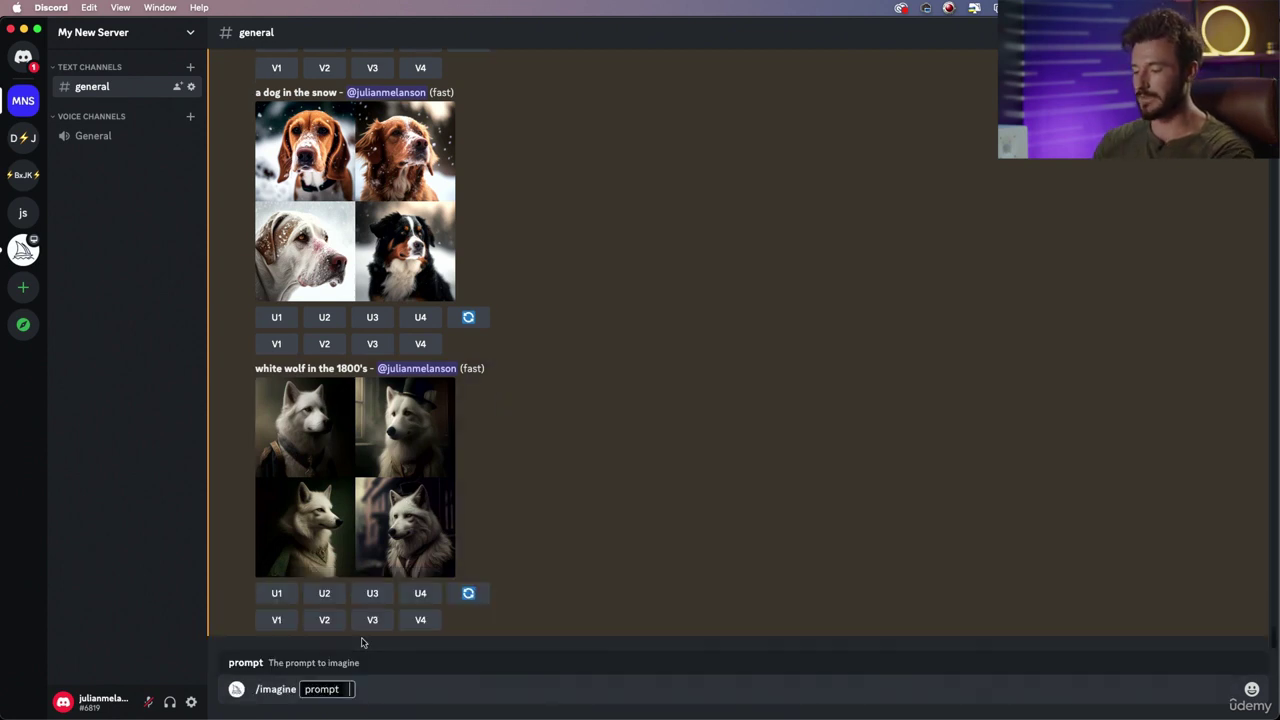
type("po")
key("BackSpace")
key("BackSpace")
type("port")
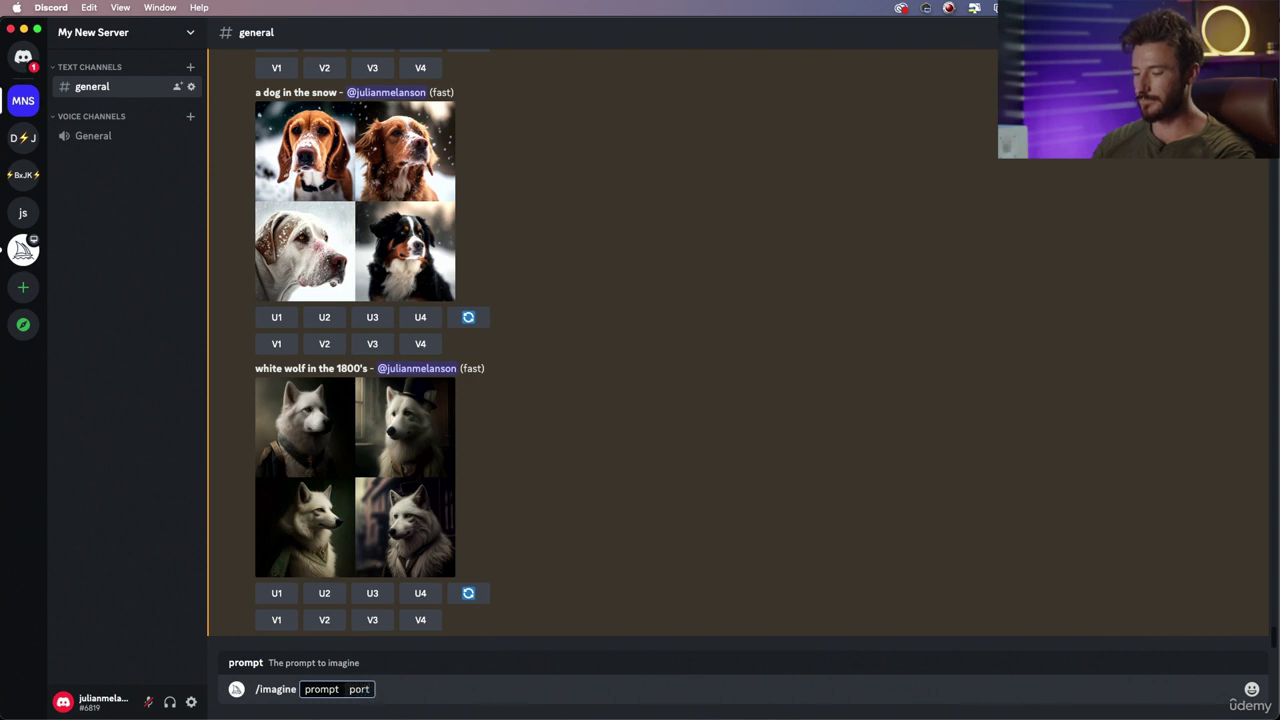
type("rait of an owl with o")
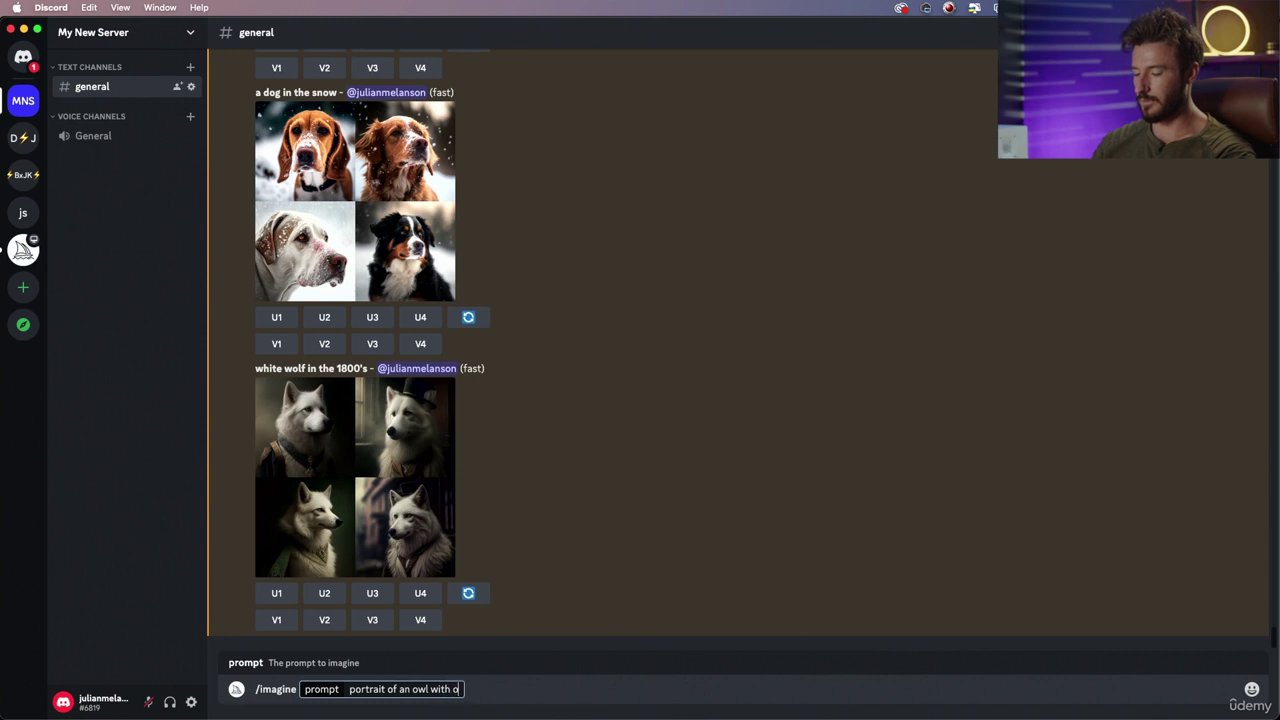
type("rnate jewerly around the eyes and and ears, cinematic light")
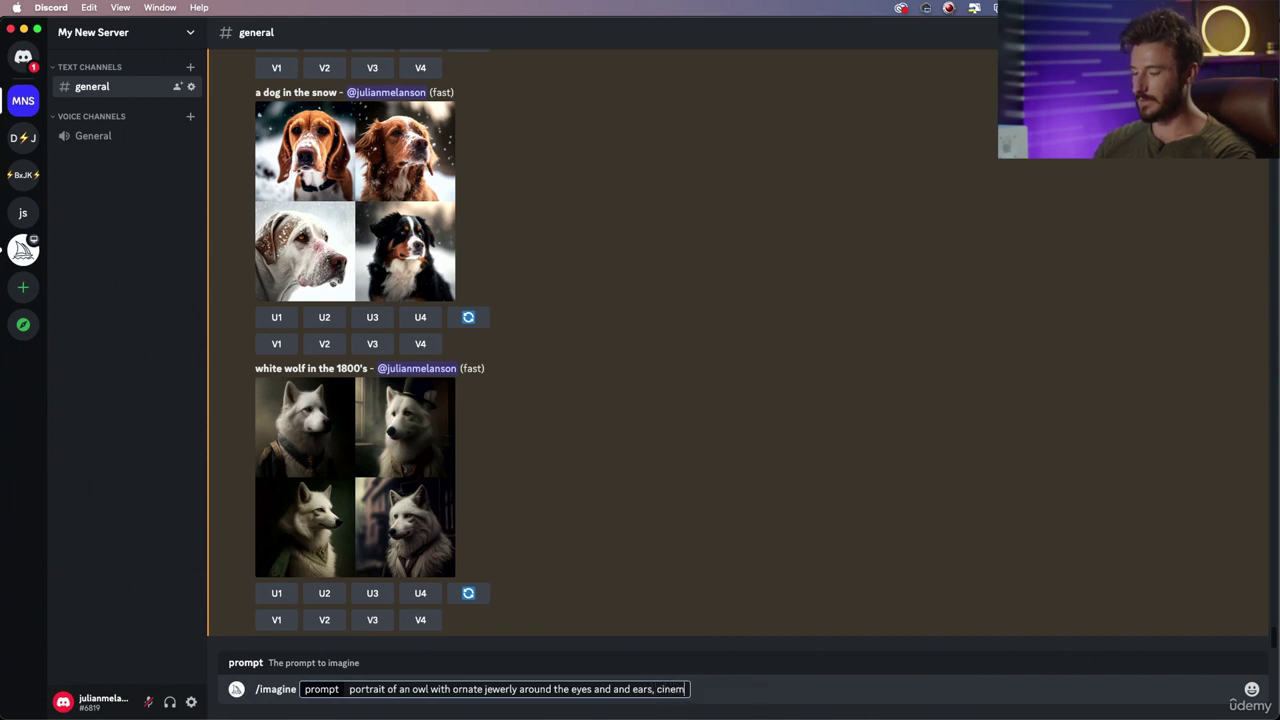
key("BackSpace")
key("BackSpace")
key("BackSpace")
key("BackSpace")
key("BackSpace")
key("BackSpace")
key("BackSpace")
key("BackSpace")
key("BackSpace")
key("BackSpace")
key("BackSpace")
key("BackSpace")
key("BackSpace")
key("BackSpace")
key("BackSpace")
key("BackSpace")
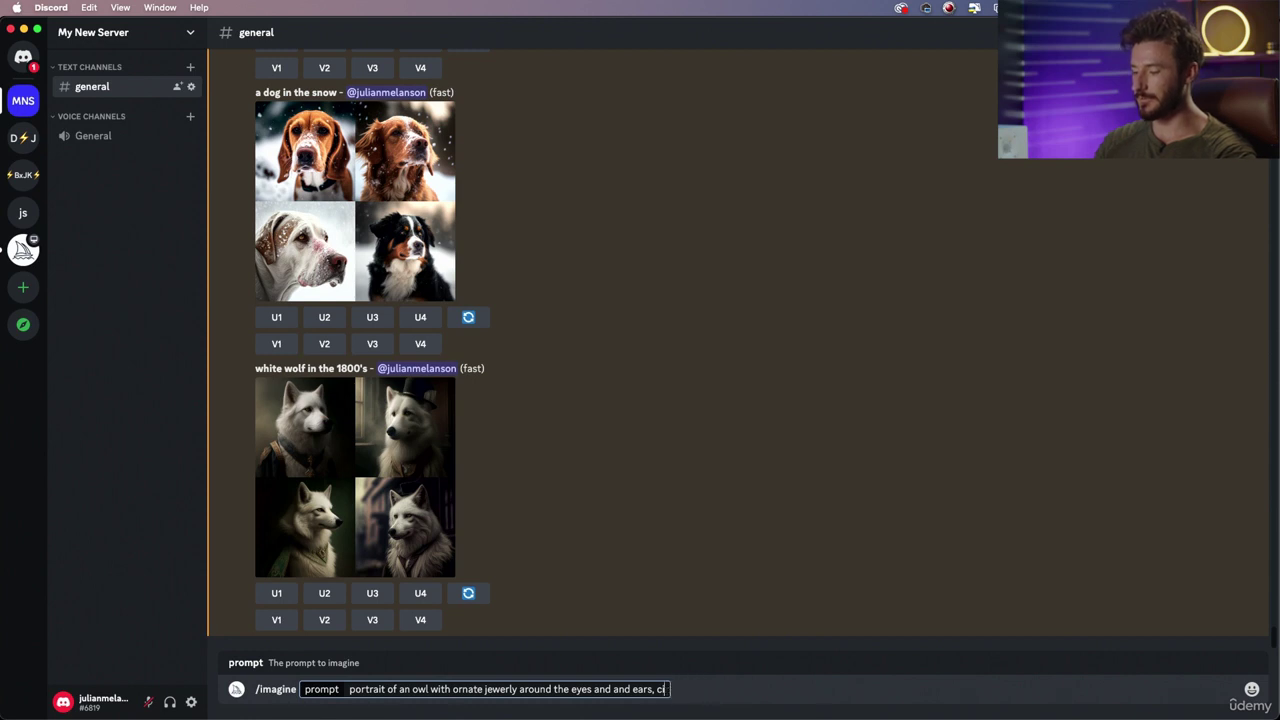
type("studio")
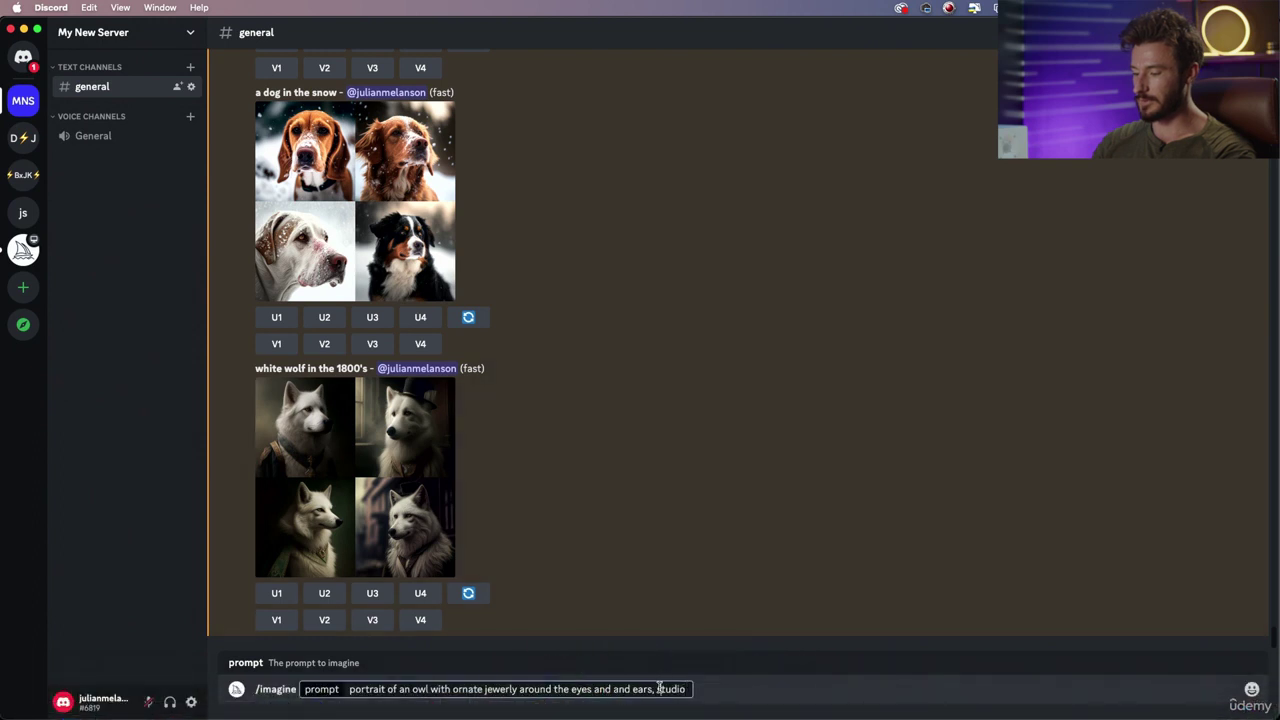
key("super+z")
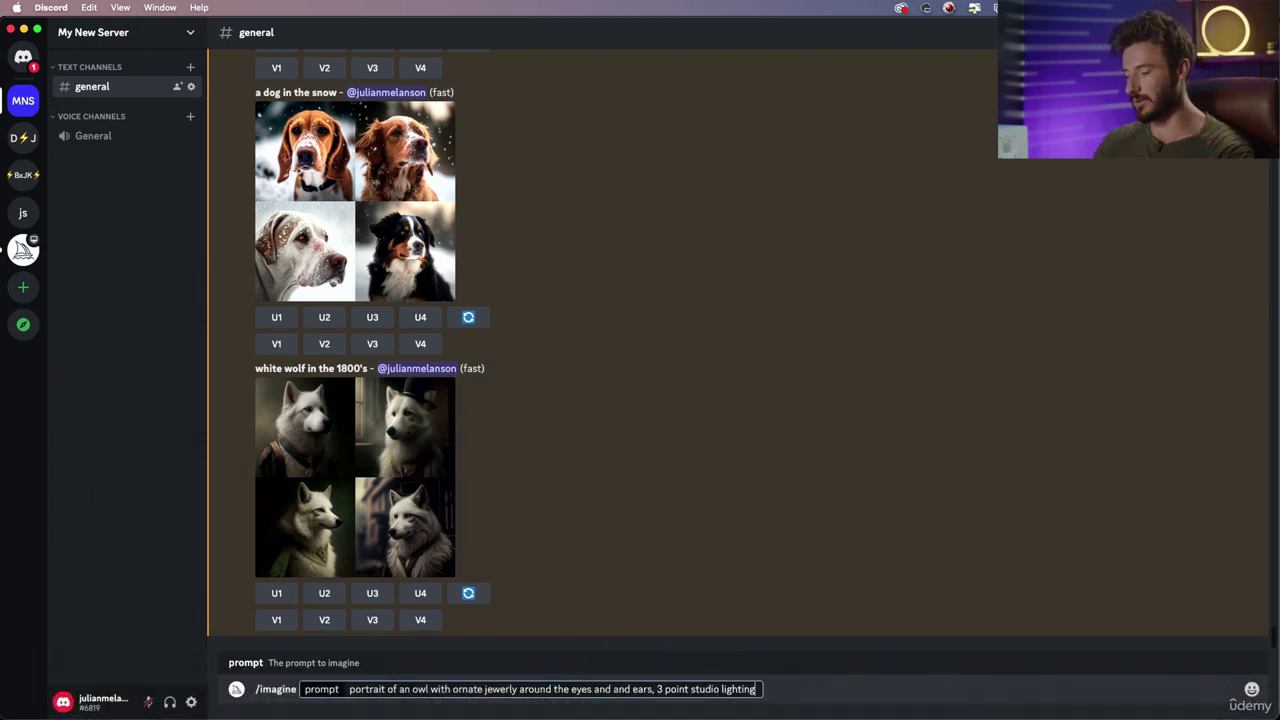
type(", photo")
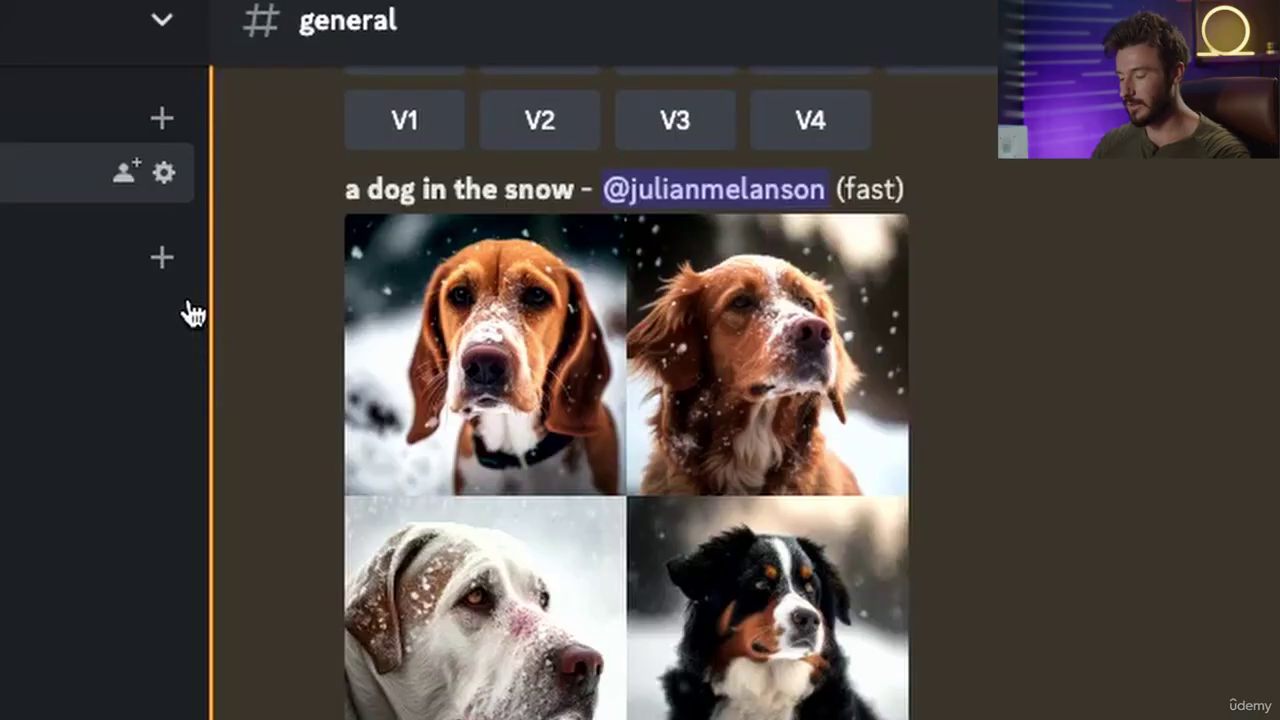
In Notes, select the --ar 9:16 line in the Aspect Ratio list.
left_click(800, 512)
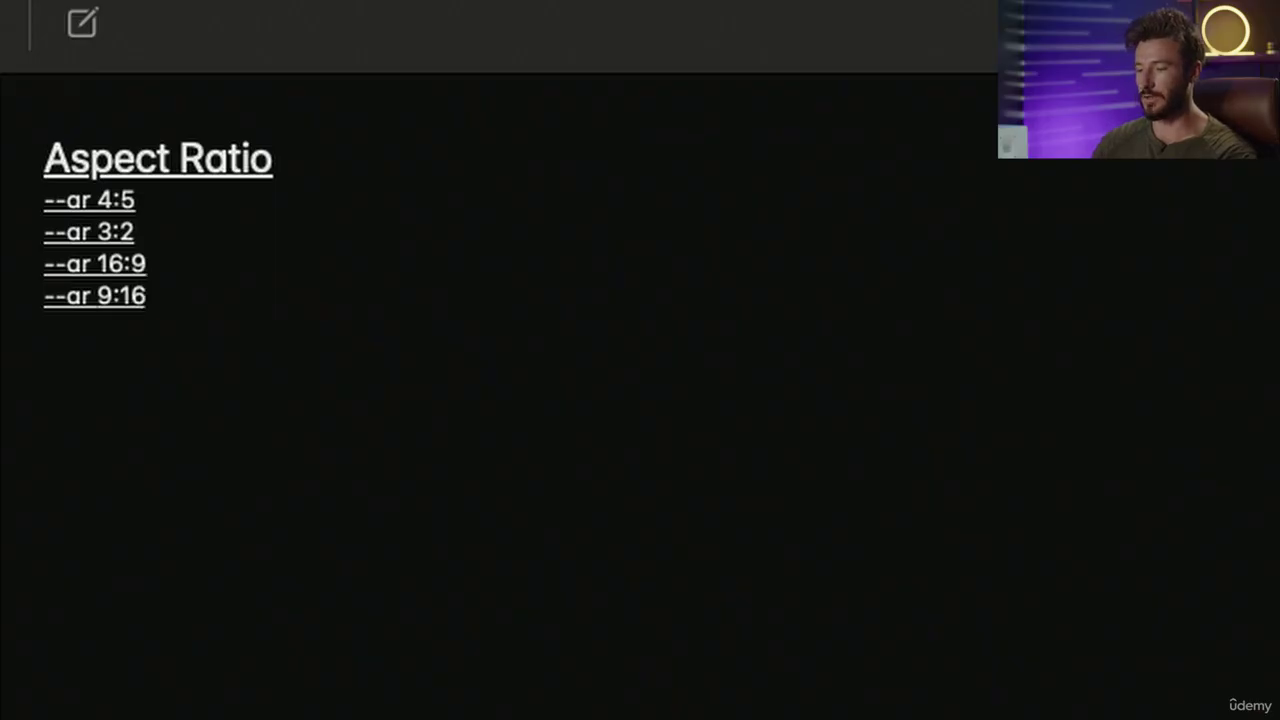
left_click_drag(208, 292, 46, 200)
left_click(208, 297)
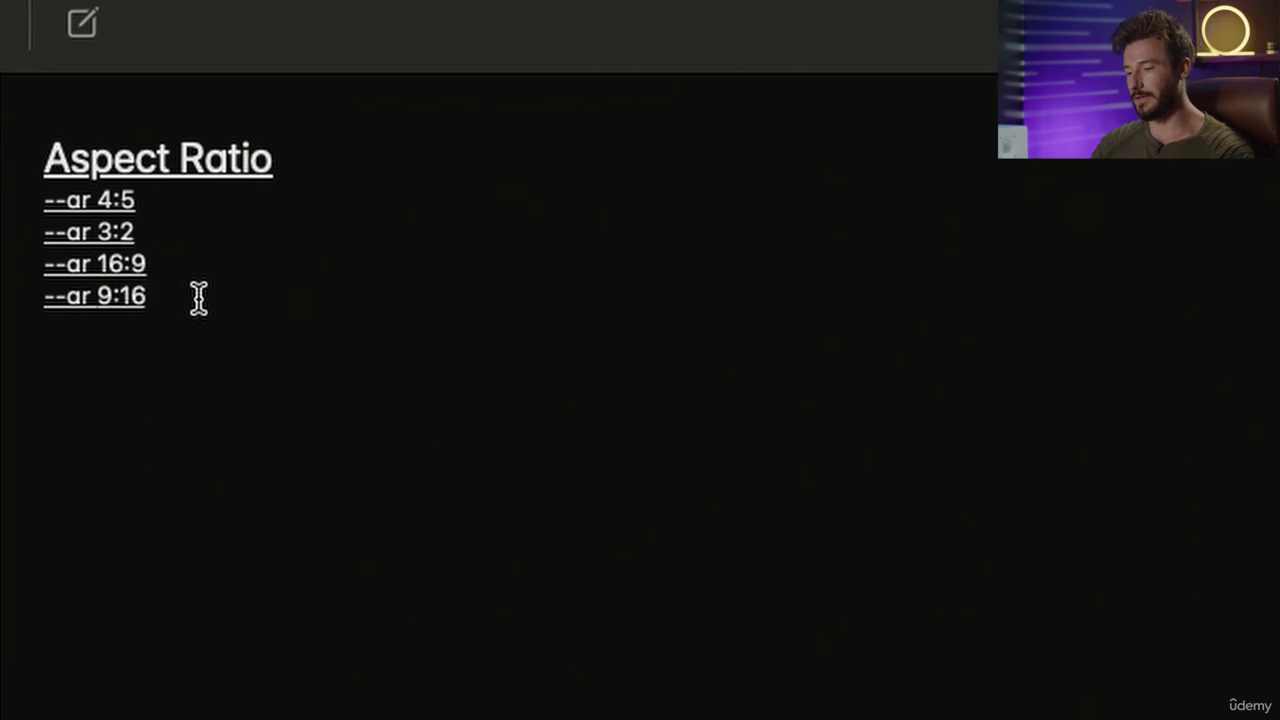
left_click_drag(185, 295, 31, 303)
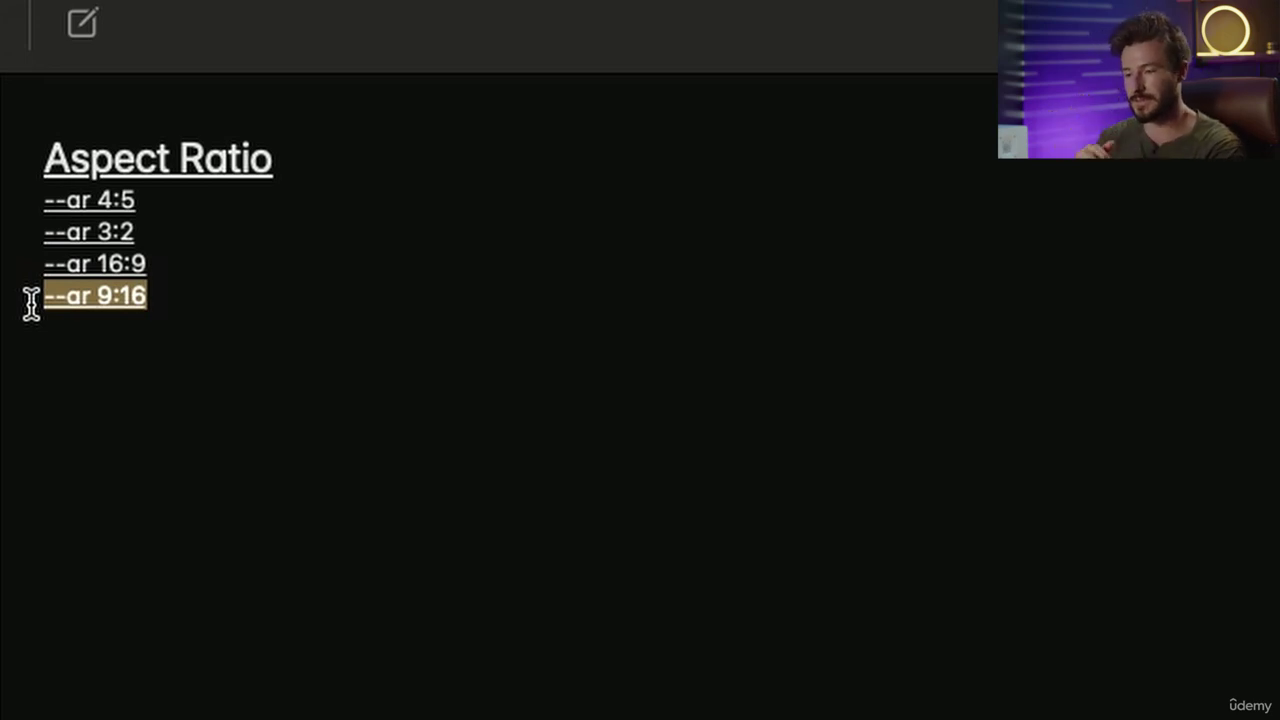
left_click_drag(40, 266, 168, 257)
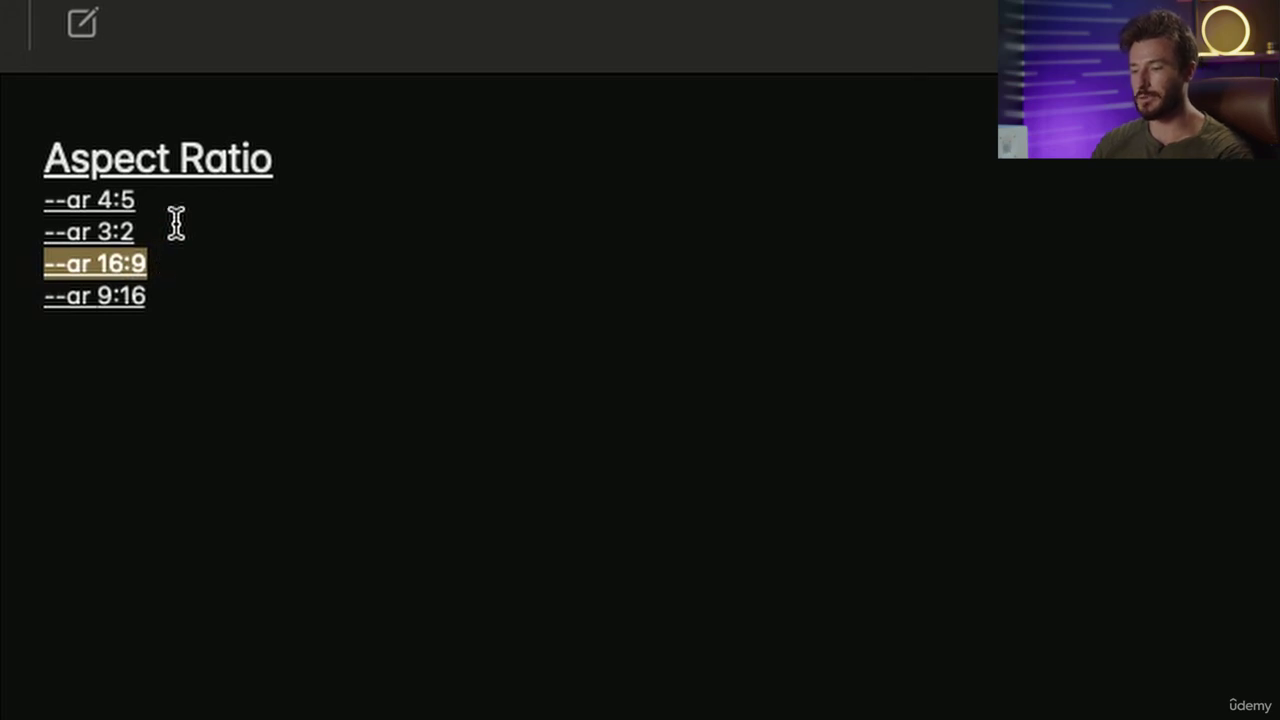
left_click(166, 229)
left_click_drag(174, 231, 36, 229)
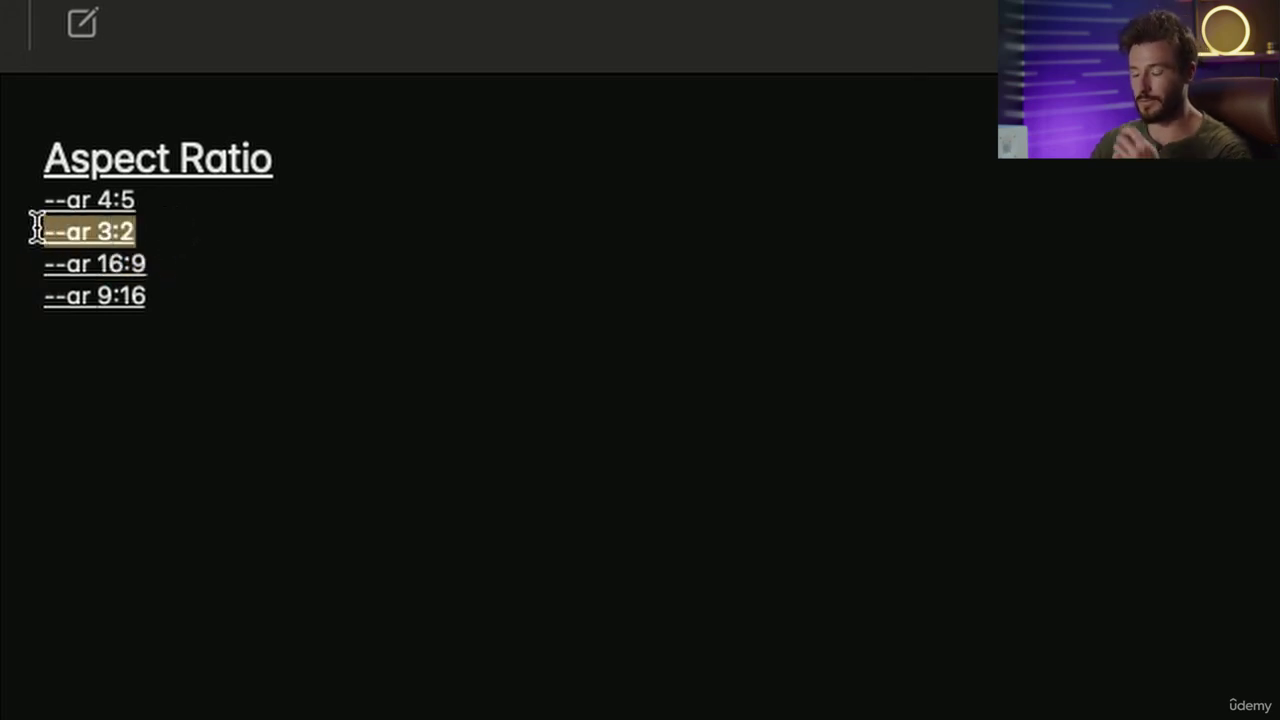
left_click(161, 210)
left_click_drag(161, 210, 36, 210)
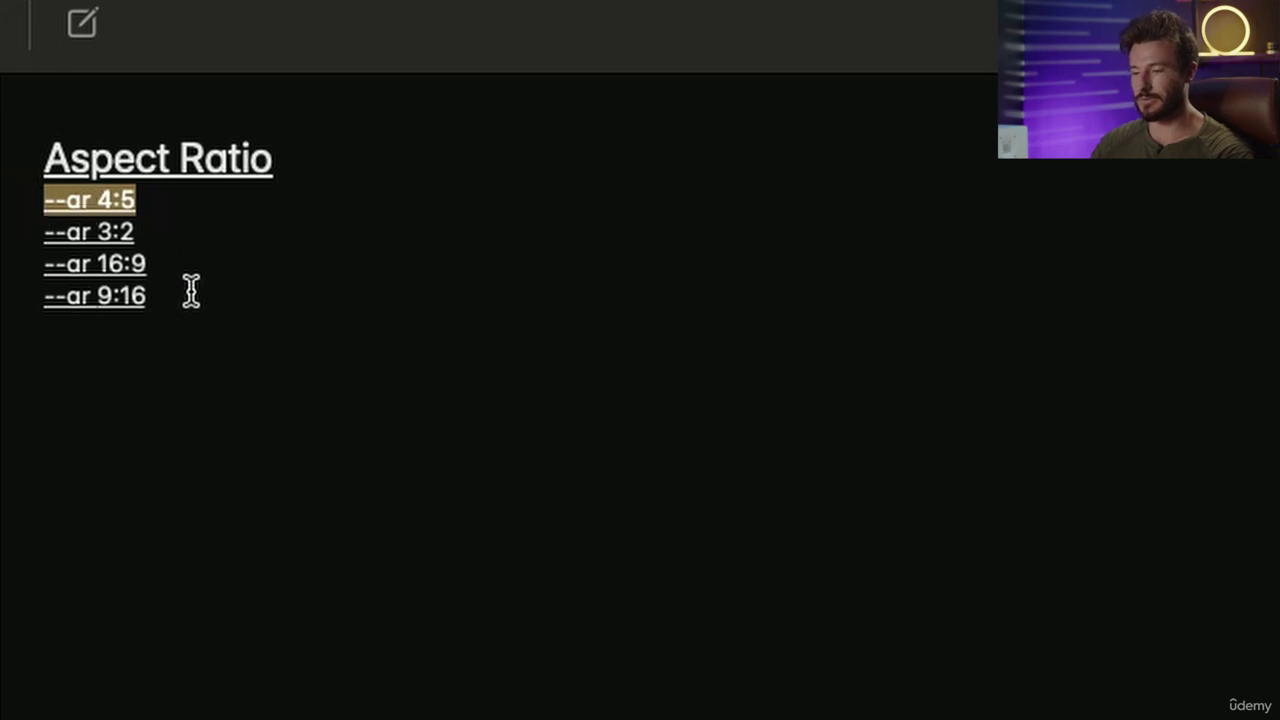
left_click_drag(186, 290, 23, 297)
key("super+c")
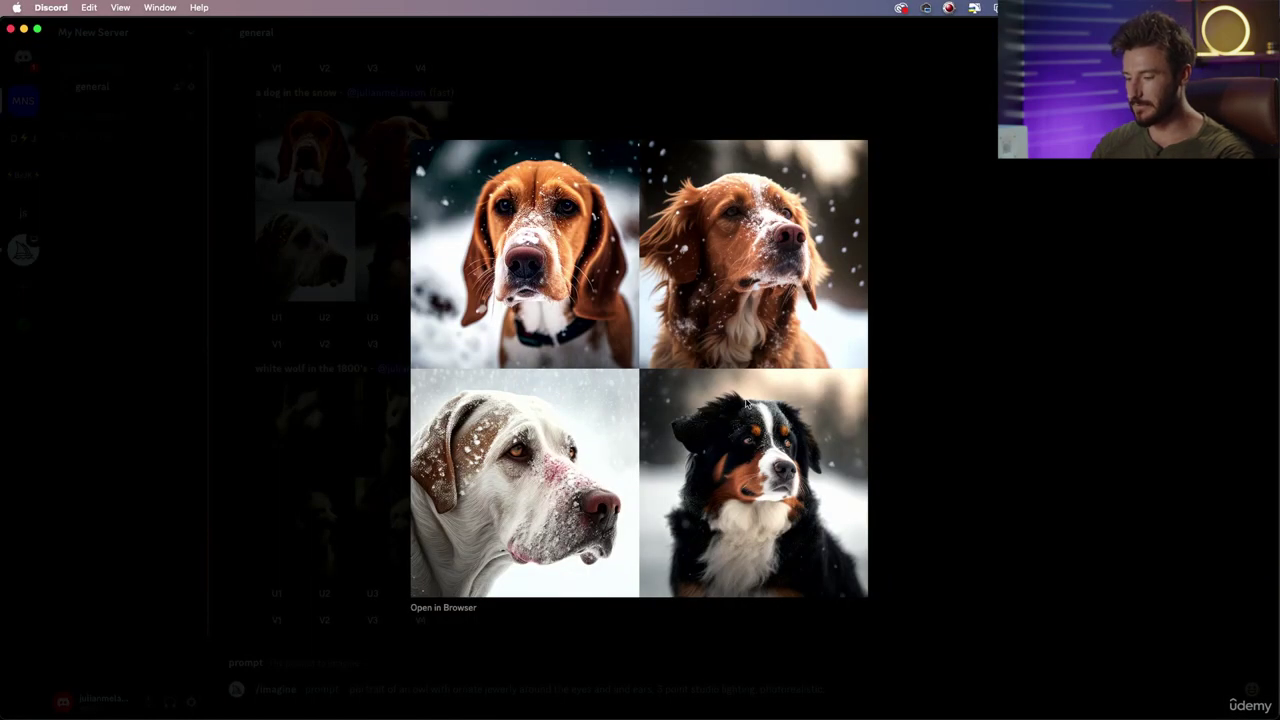
Append --ar 9:16 to the owl prompt and send it to Midjourney.
left_click(952, 430)
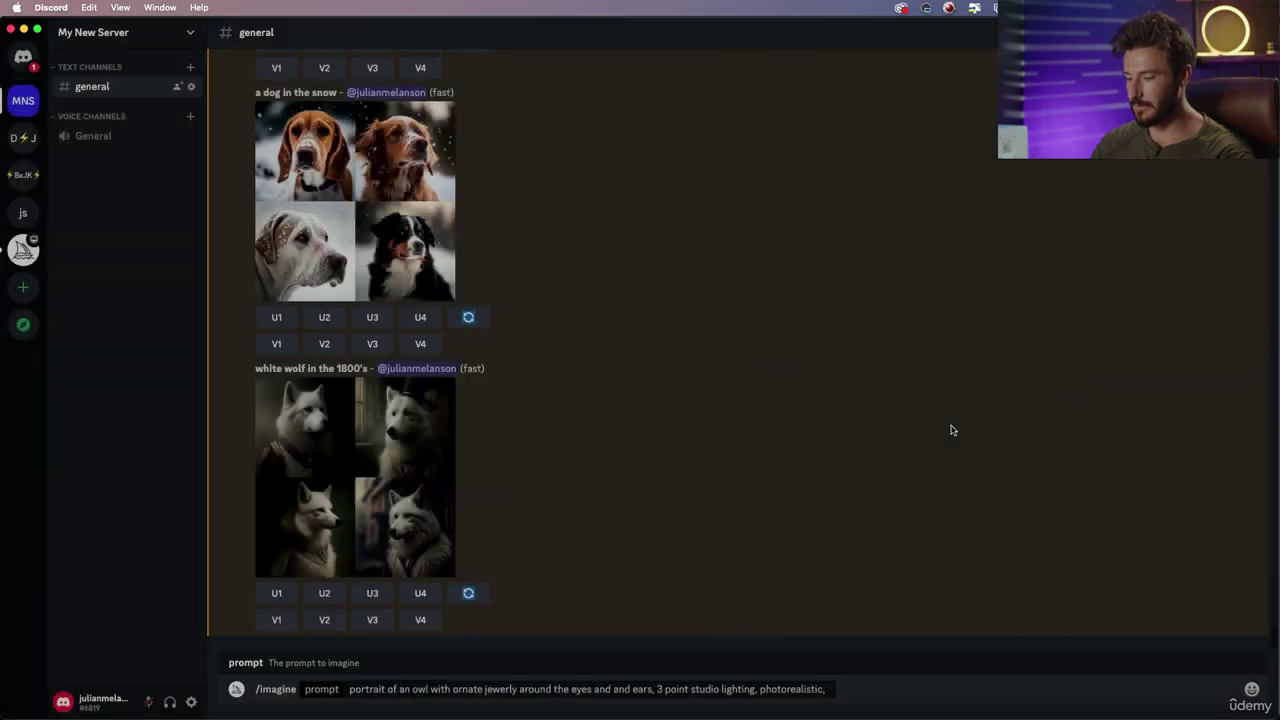
left_click(877, 693)
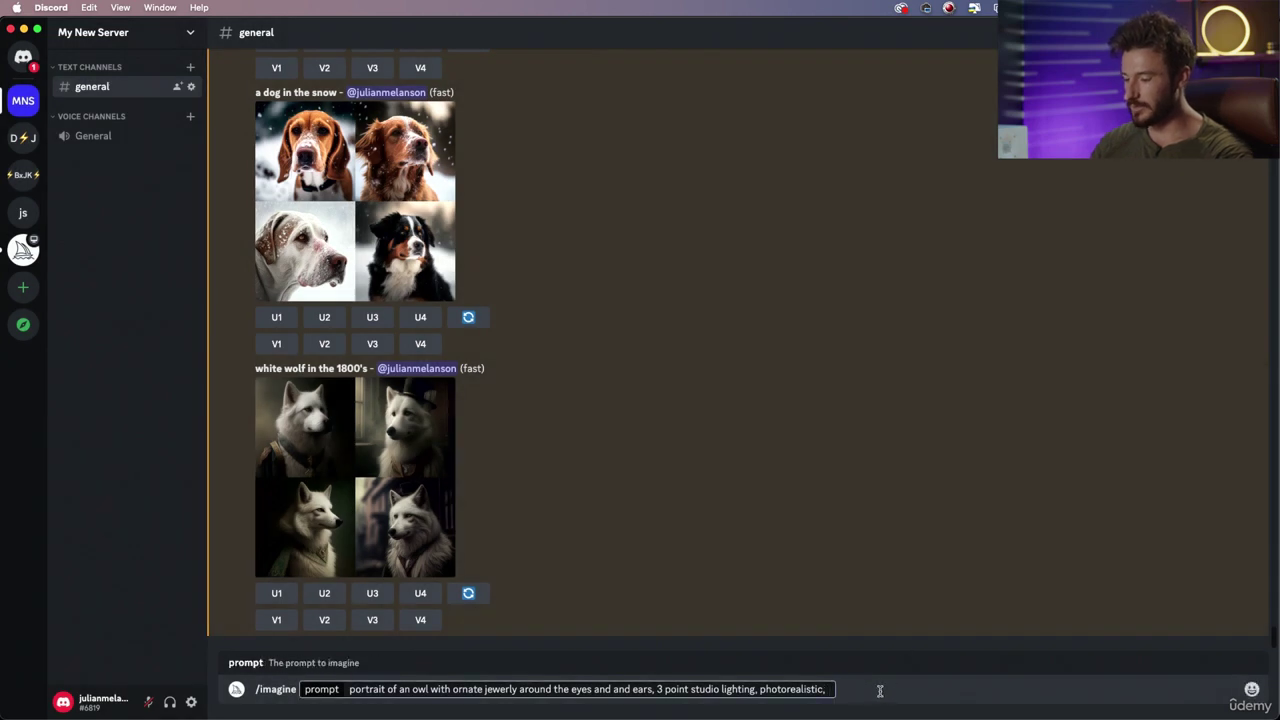
key("super+v")
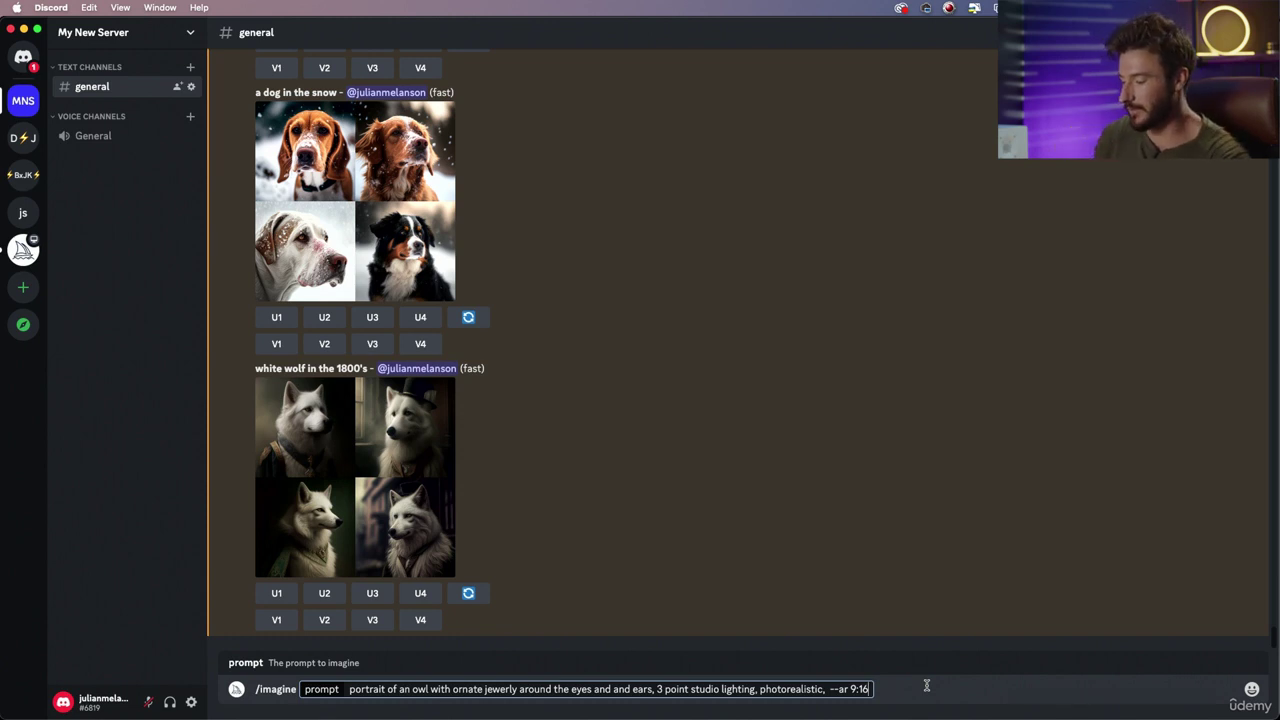
key("Return")
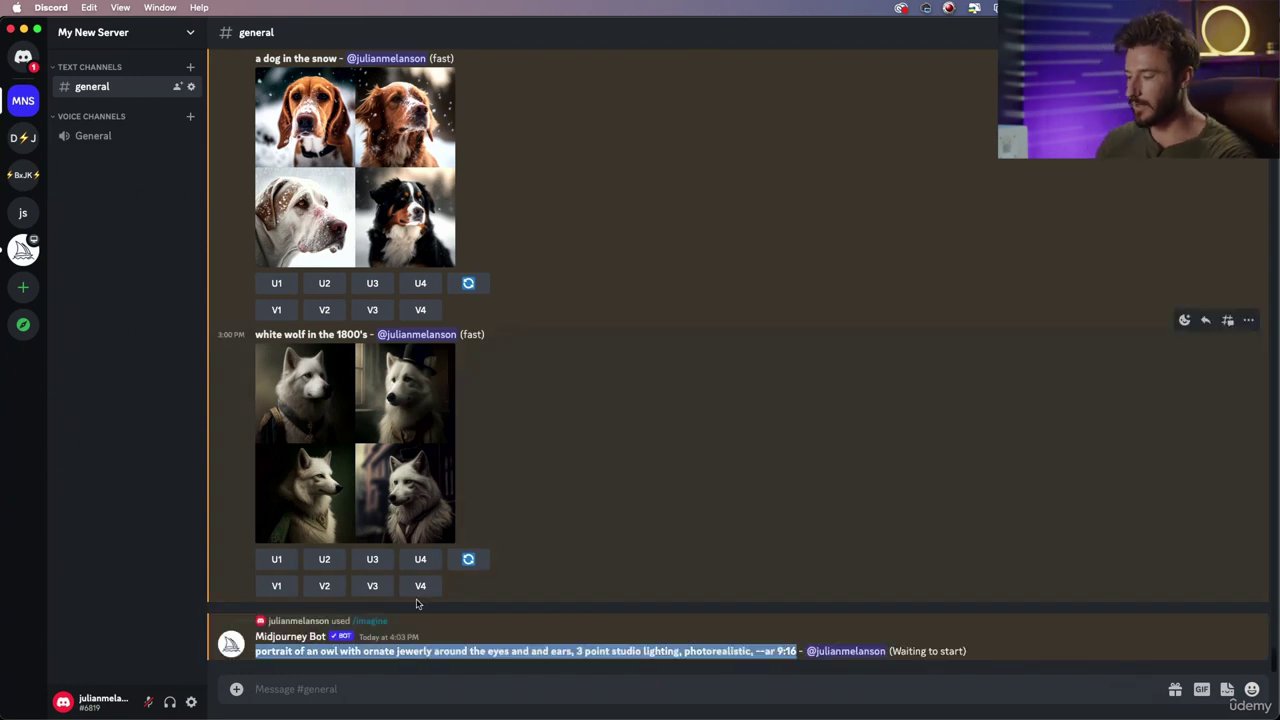
Resubmit the owl prompt with --ar 16:9, then enlarge the finished 9:16 owl grid.
left_click(334, 692)
type("/ima")
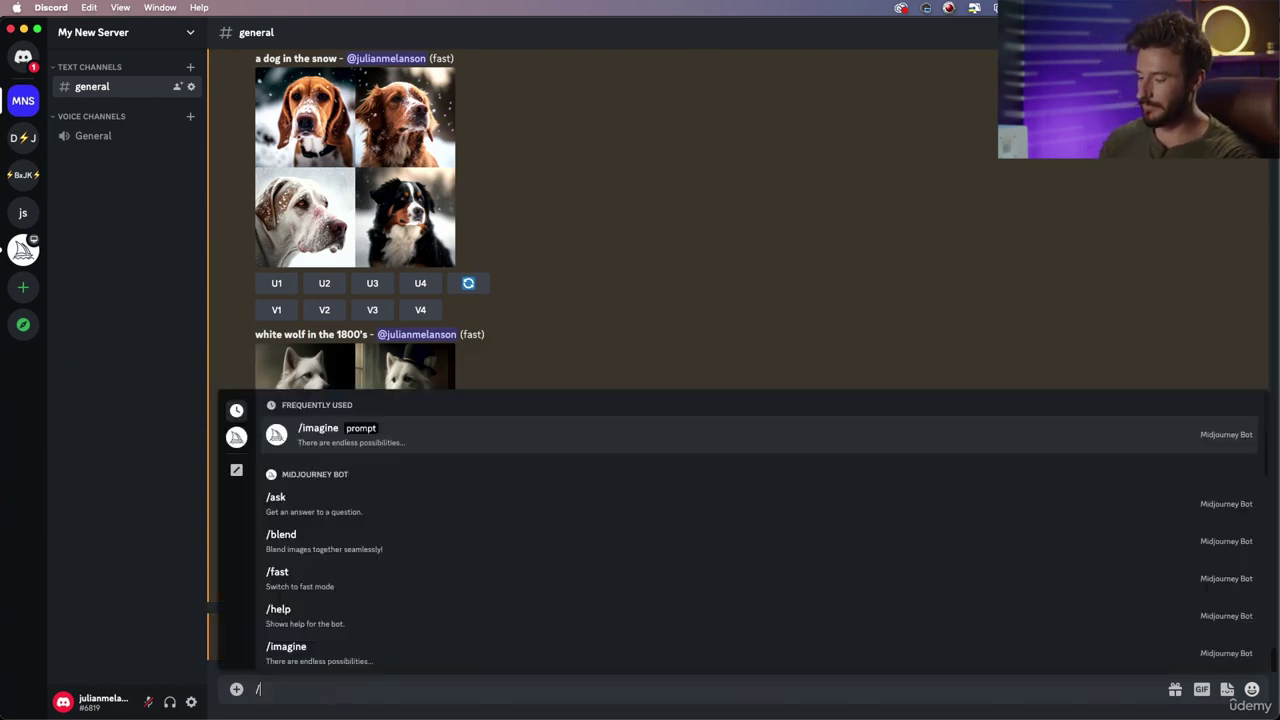
left_click(358, 641)
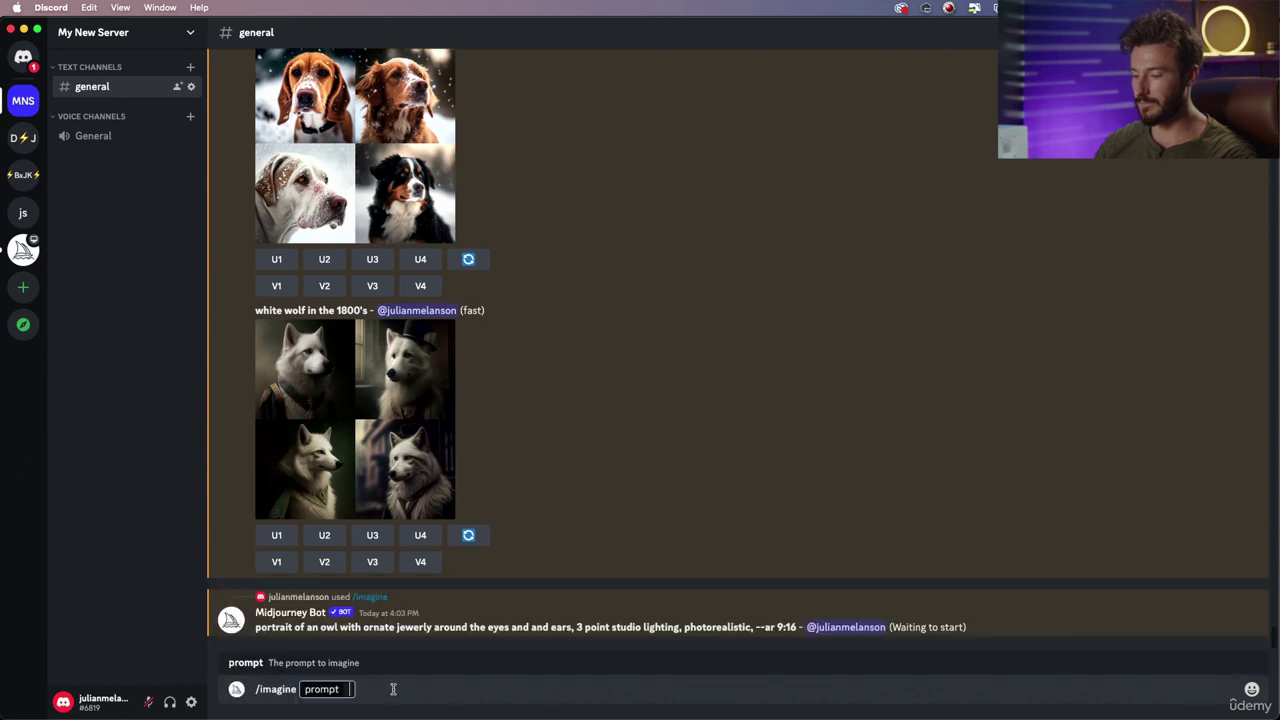
type("portrait of an owl with ornate jewerly around the eyes and and ears, 3 point studio lighting, photorealistic, --ar 9:16")
key("BackSpace")
key("BackSpace")
key("BackSpace")
key("BackSpace")
key("BackSpace")
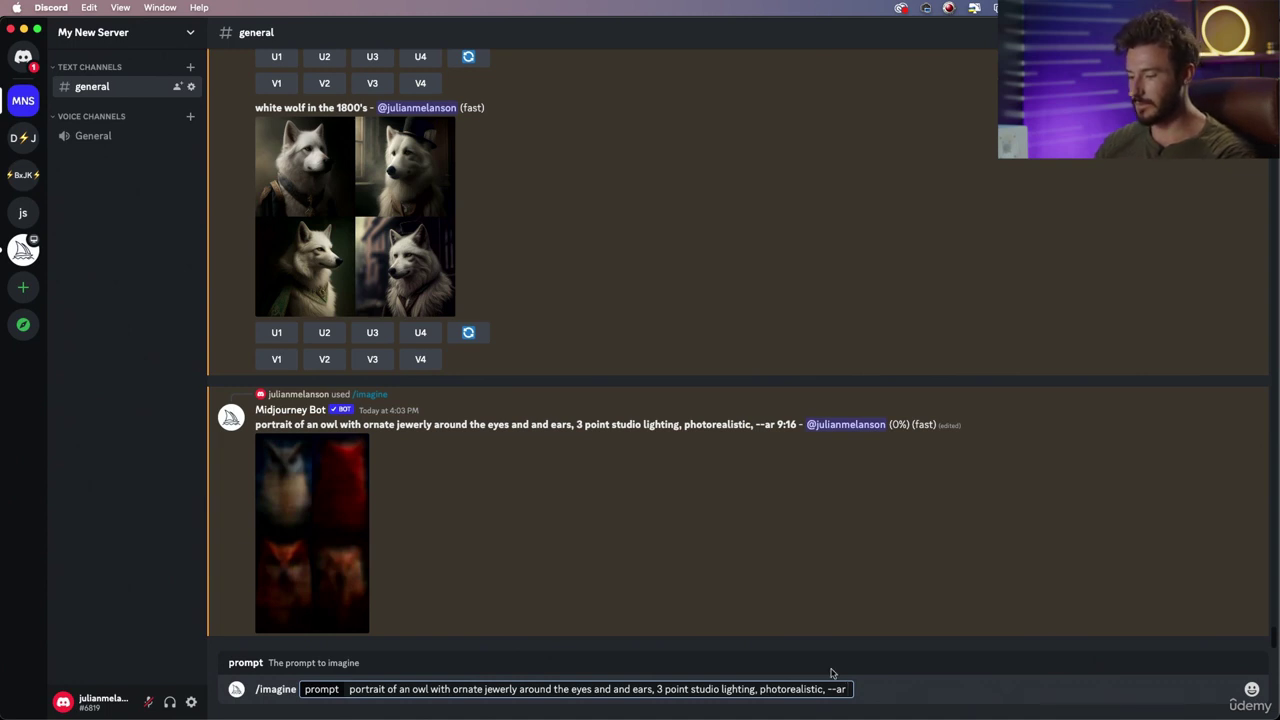
type("16:9")
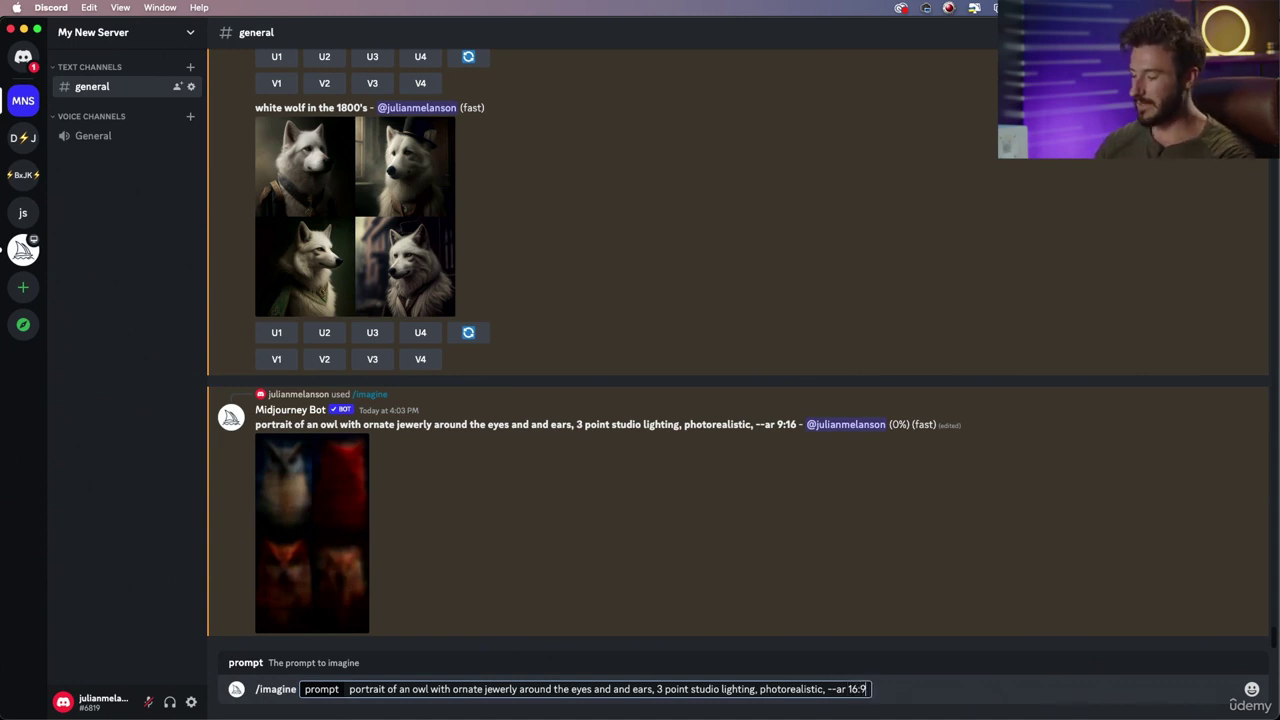
key("Return")
left_click(346, 493)
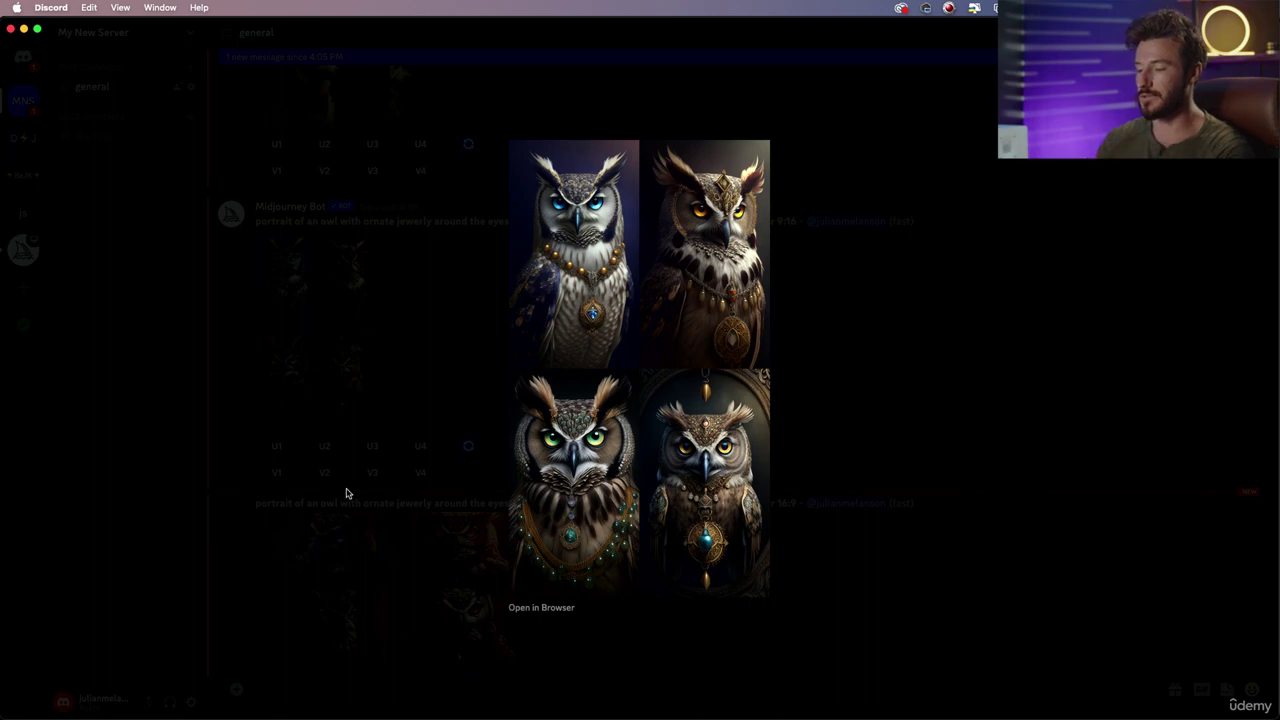
Close the 9:16 owl view and look at the 16:9 owl grid enlarged.
left_click(889, 571)
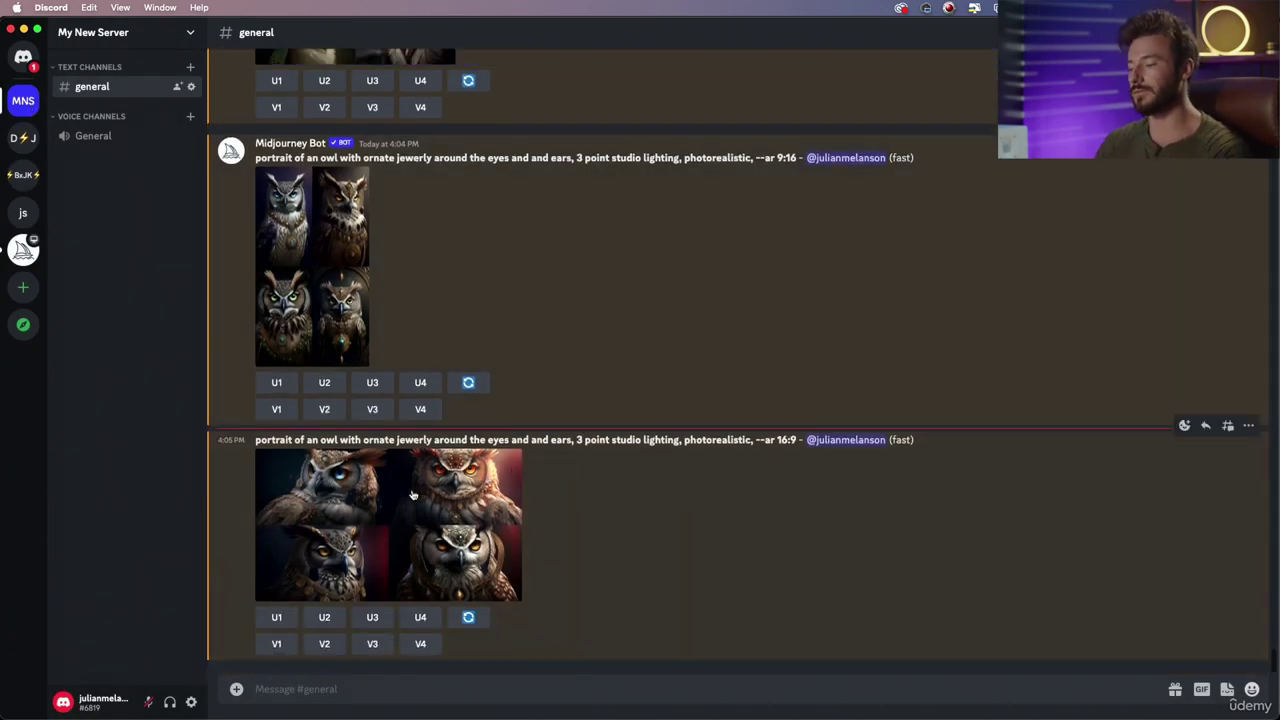
left_click(411, 495)
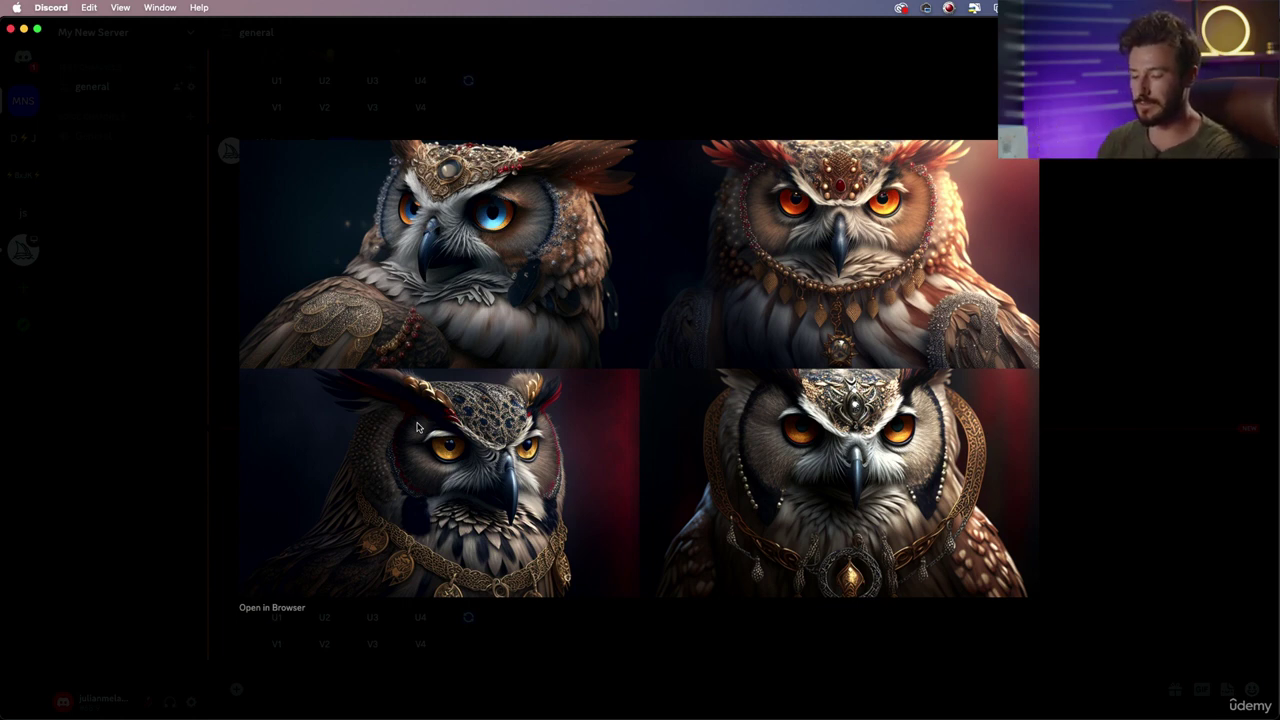
key("Escape")
scroll(458, 439, "up", 5)
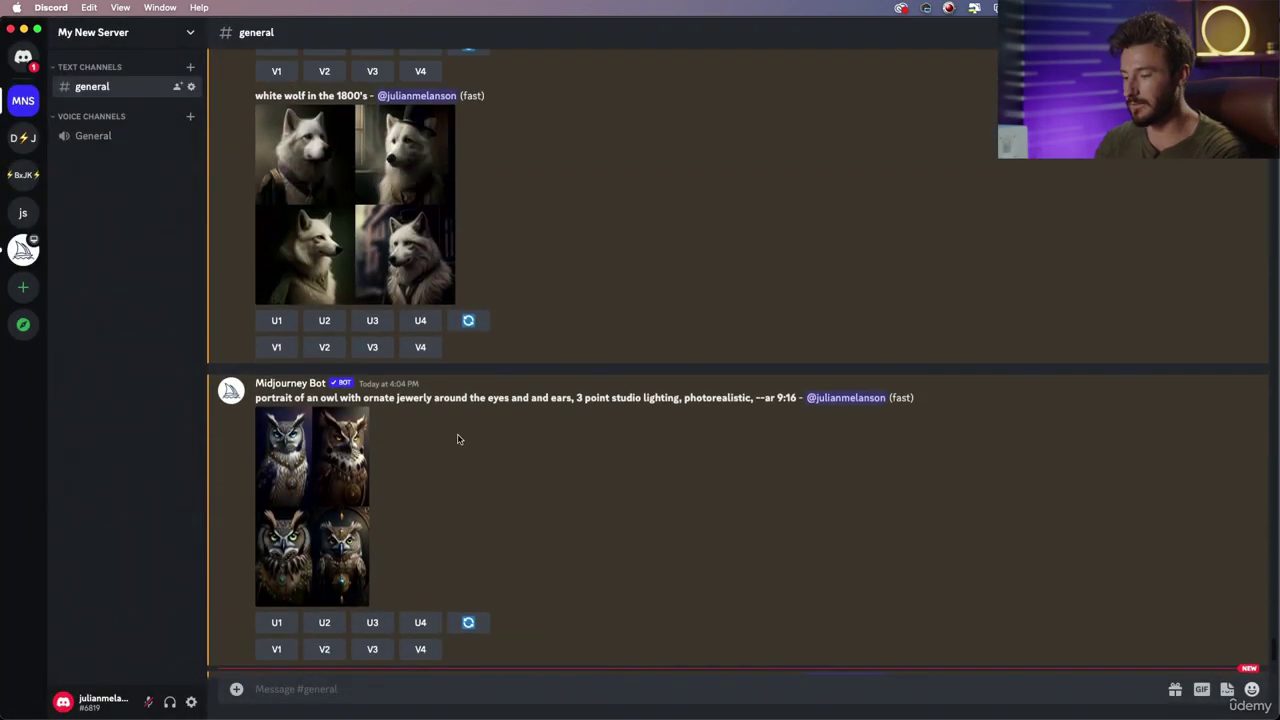
scroll(458, 439, "down", 3)
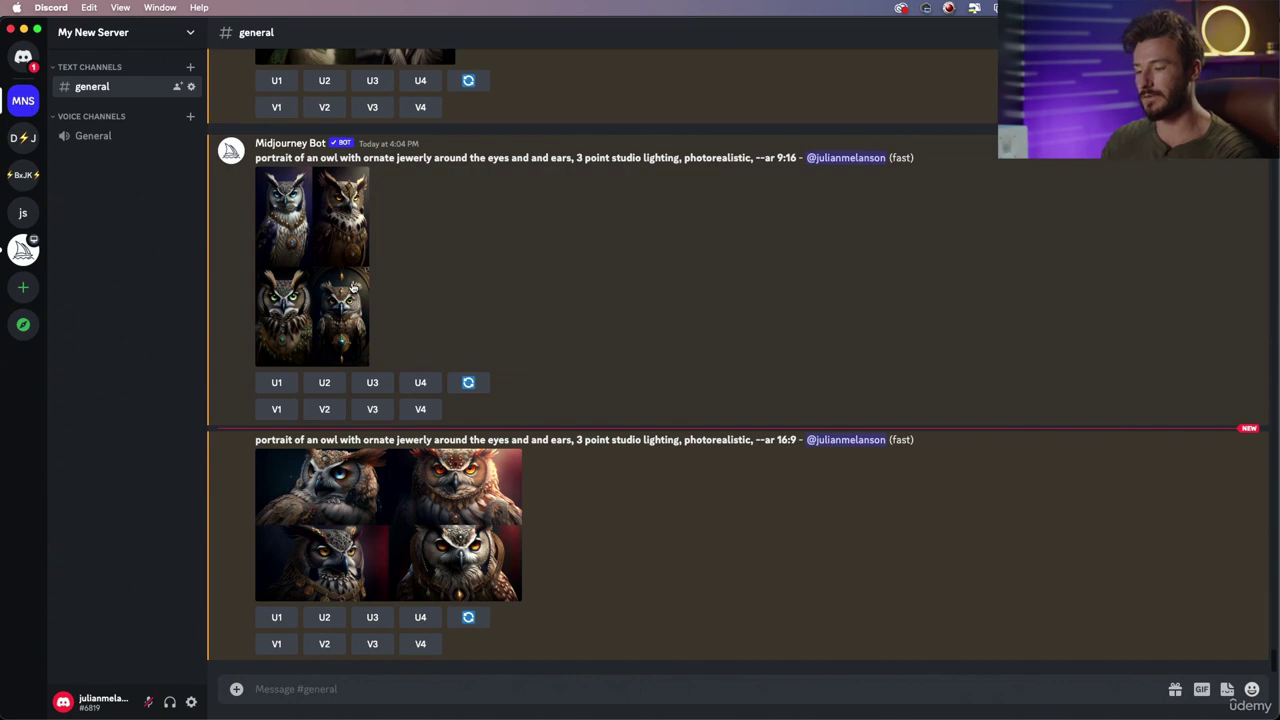
Compare the 9:16 and 16:9 owl grids enlarged in turn, ending on the 16:9 grid.
left_click(353, 287)
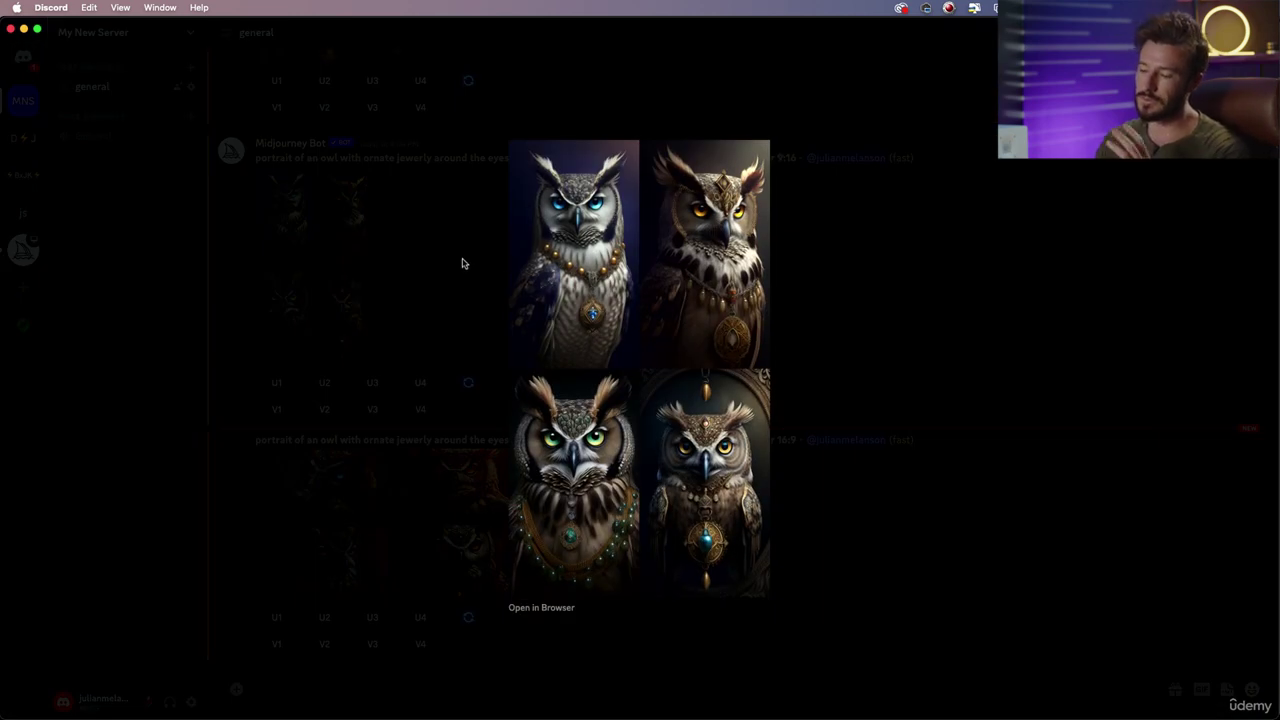
left_click(458, 266)
left_click(430, 492)
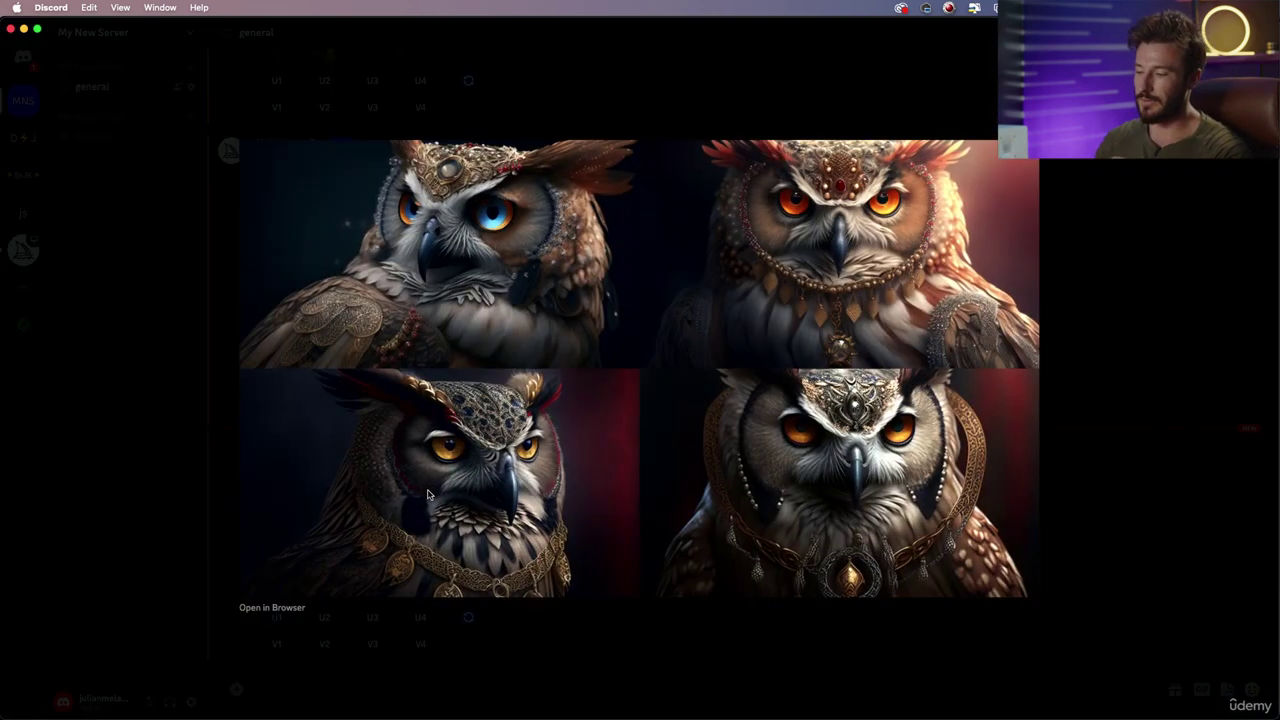
left_click(665, 650)
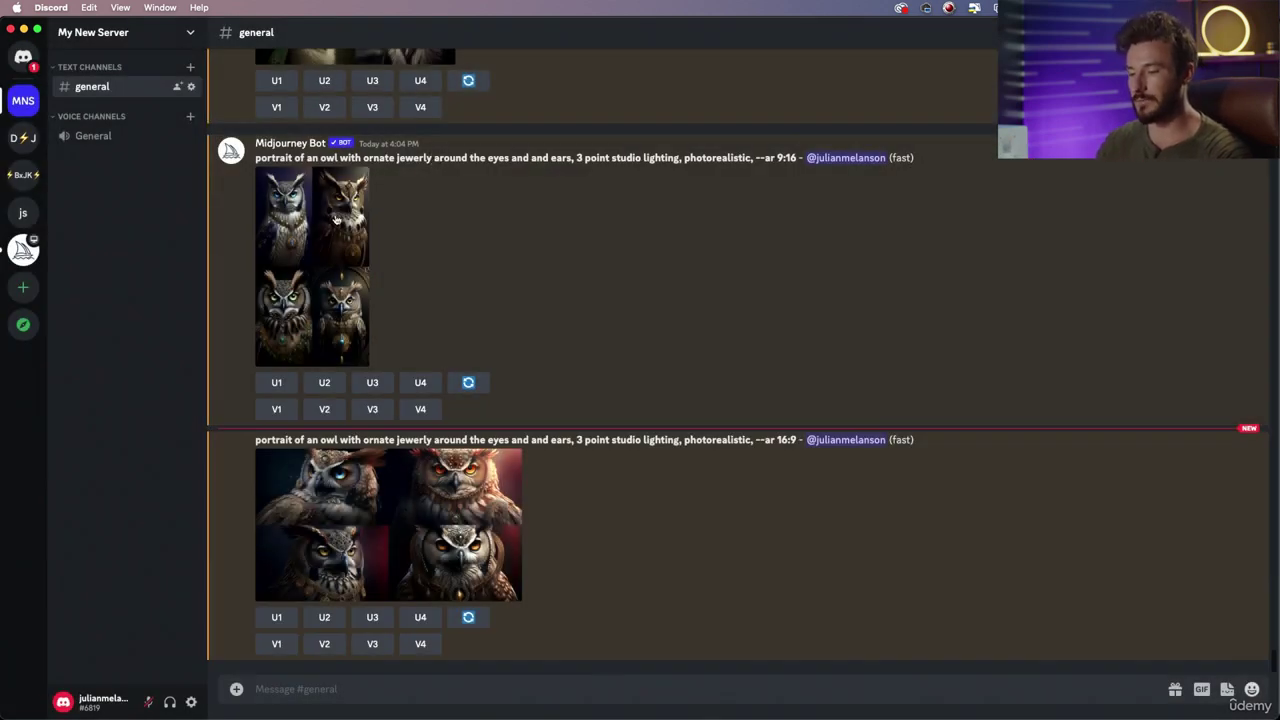
left_click(335, 219)
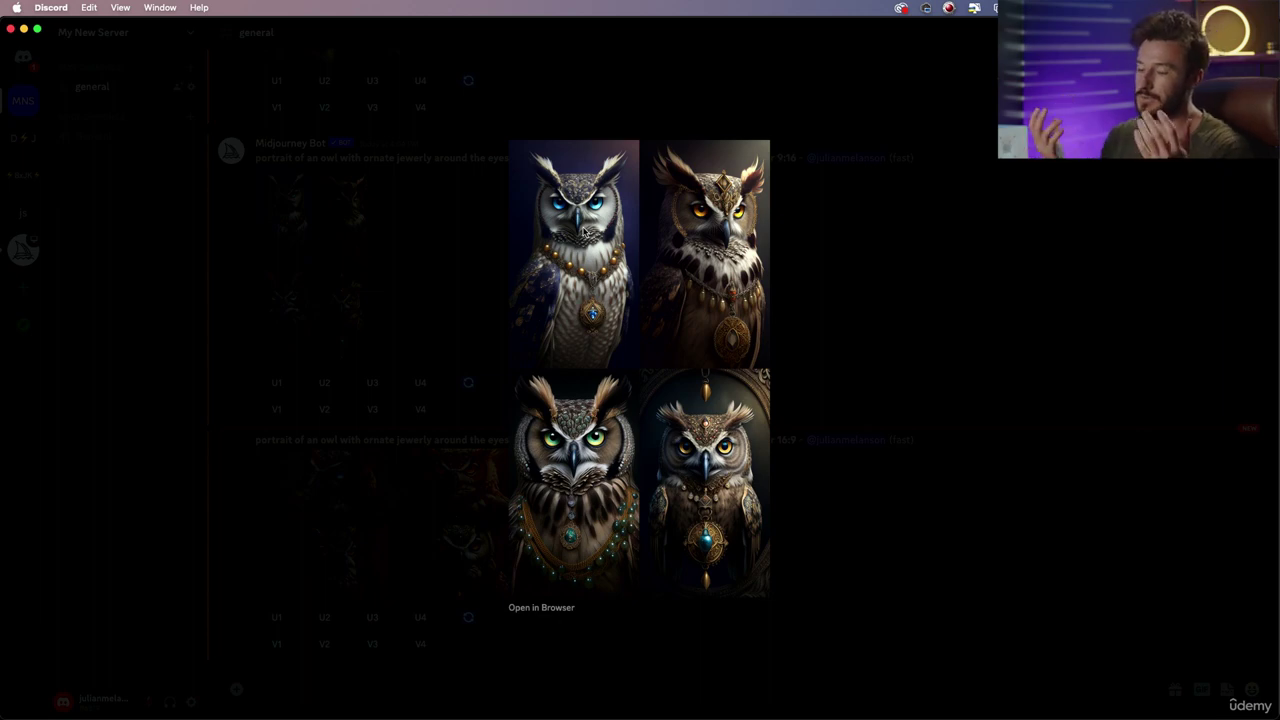
left_click(461, 257)
left_click(450, 518)
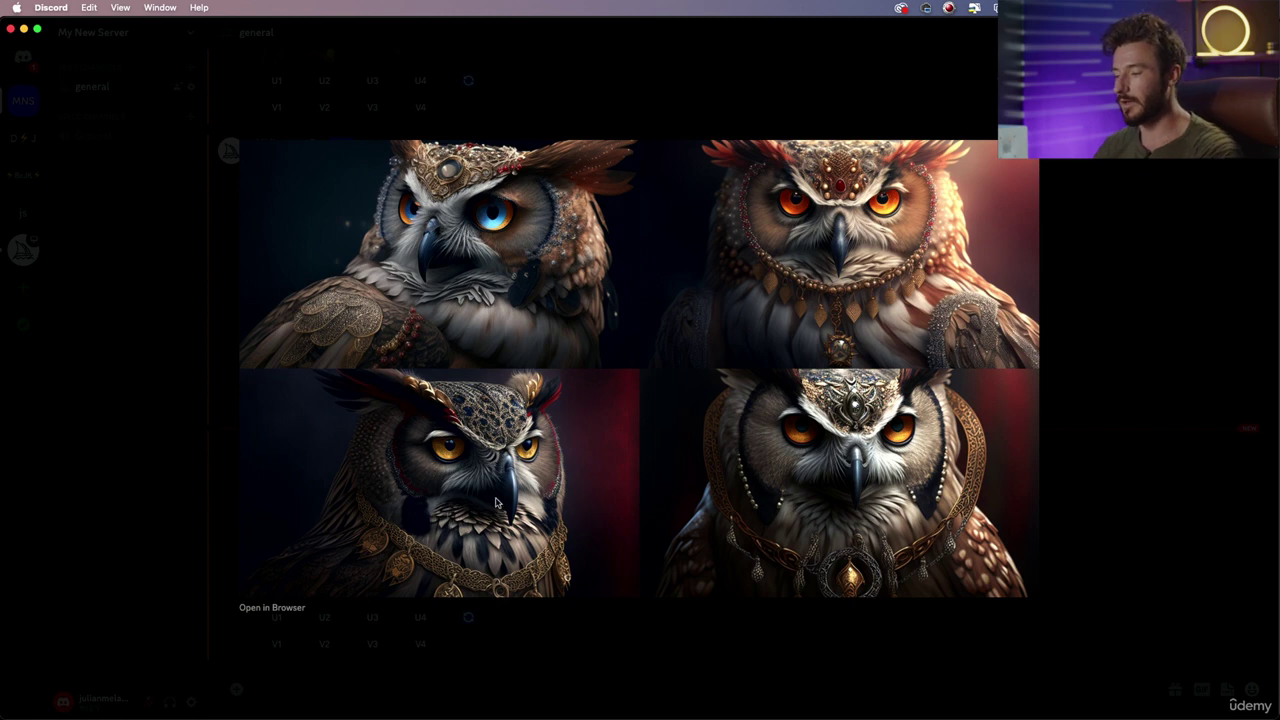
Send the /imagine prompt 'space ship flying through space, with planets in the background --ar 9:16'.
key("Escape")
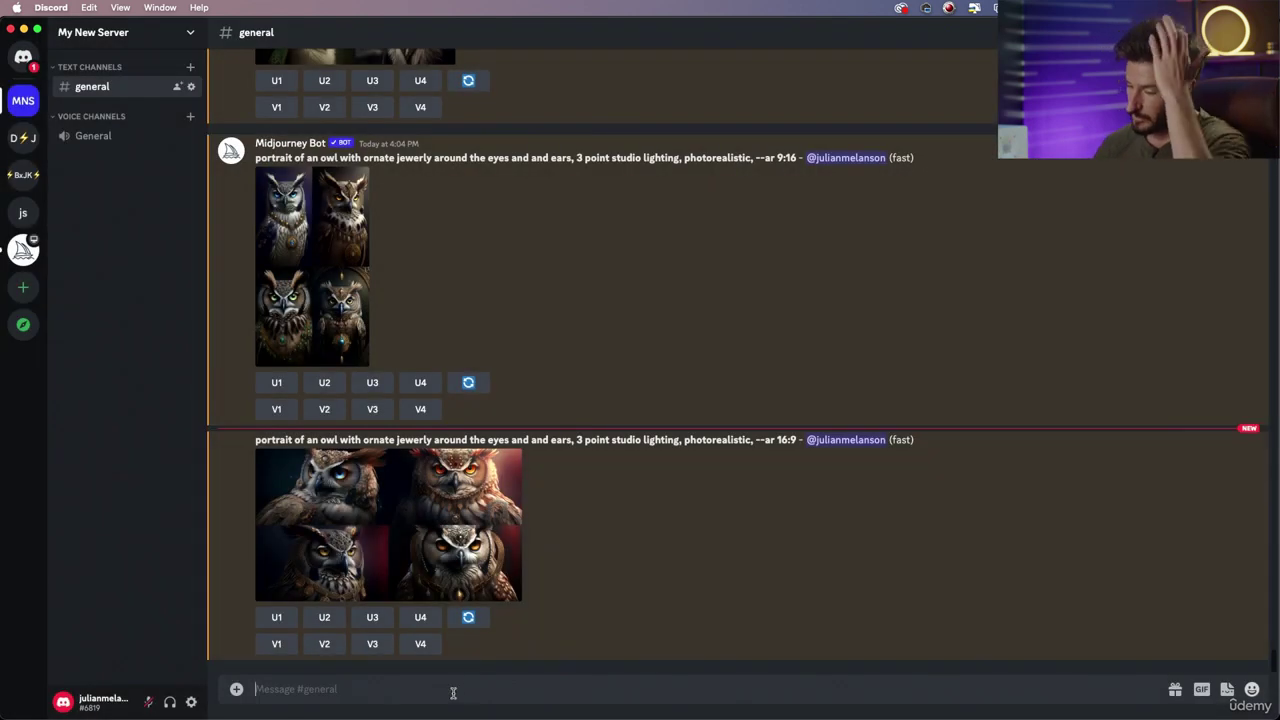
type("/ima")
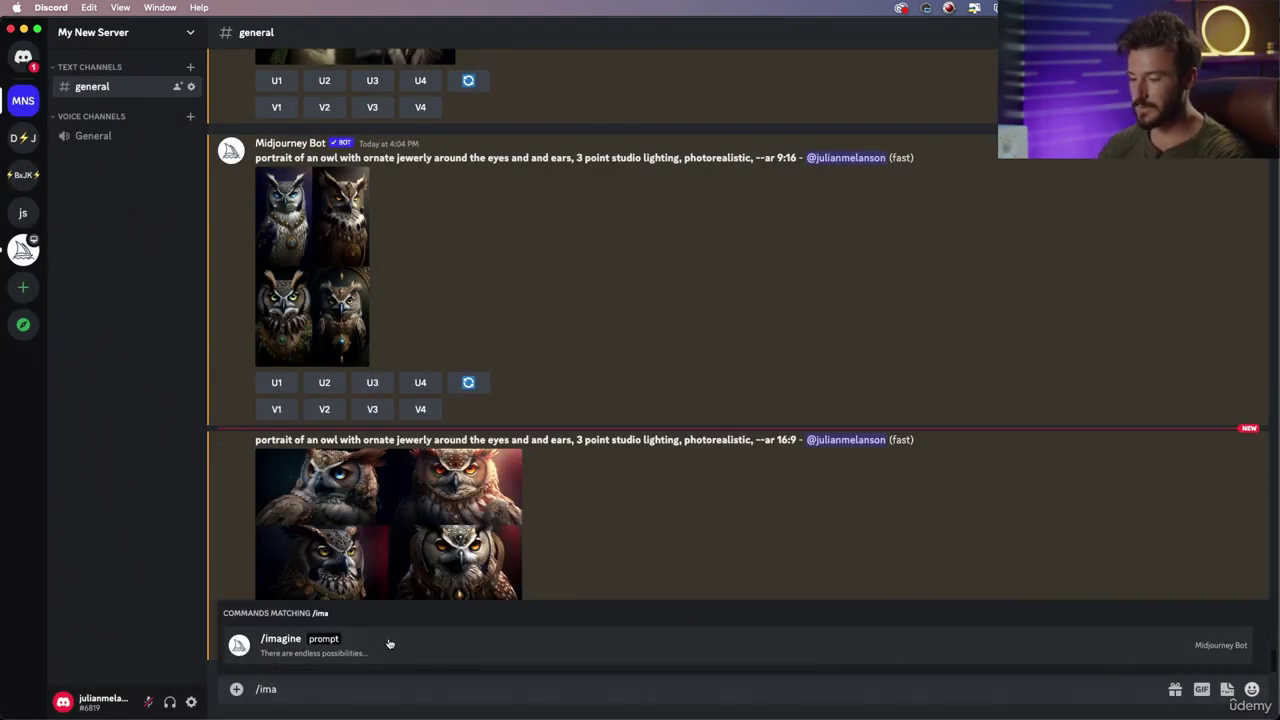
left_click(390, 645)
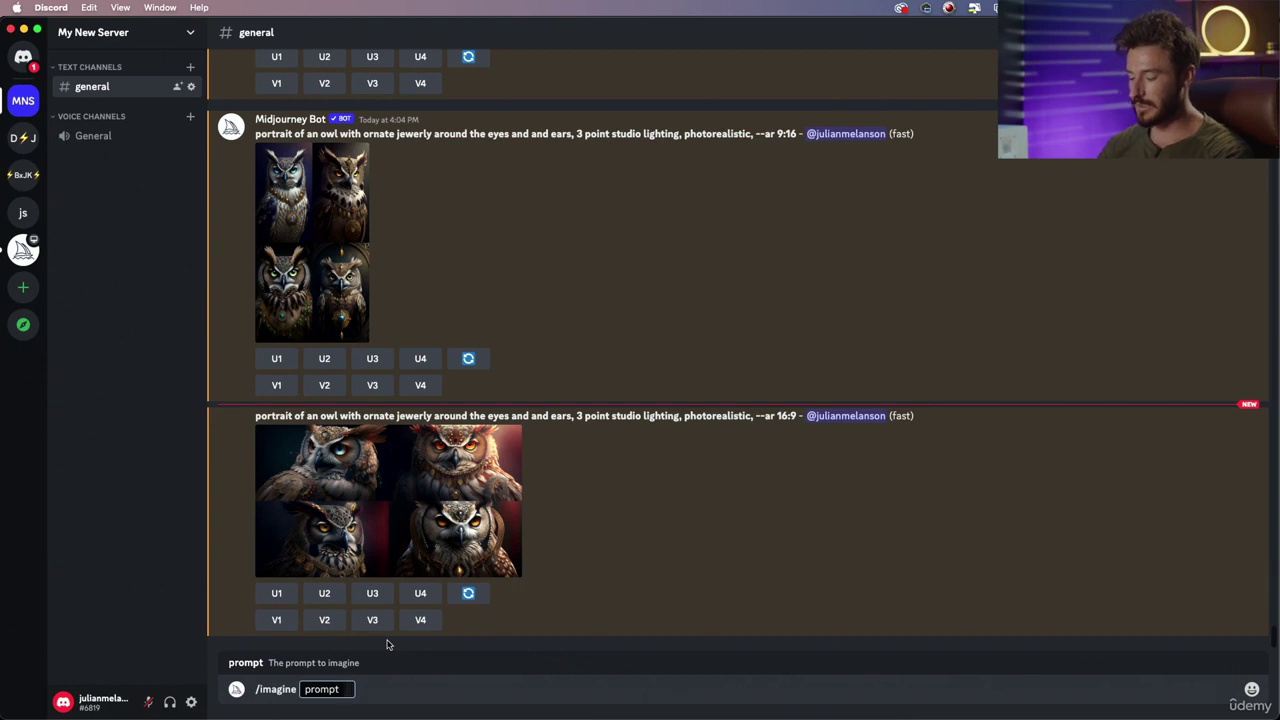
type("space ship fly")
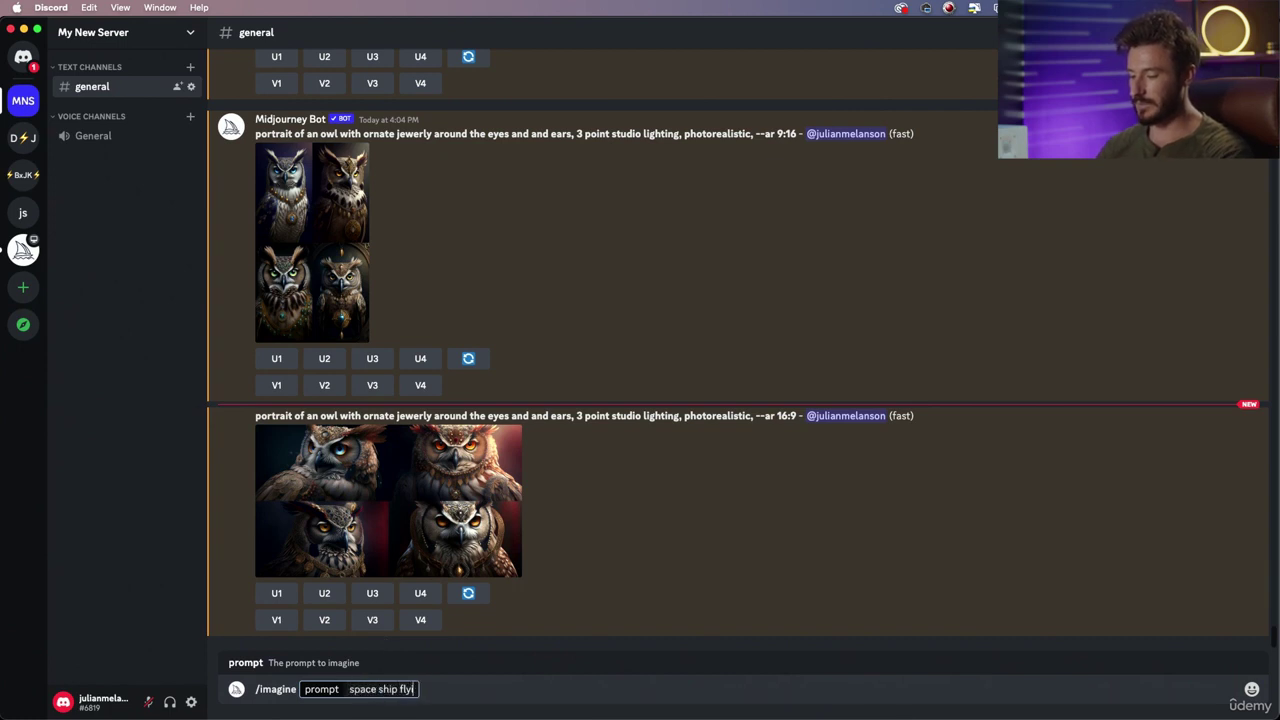
type("ing through space")
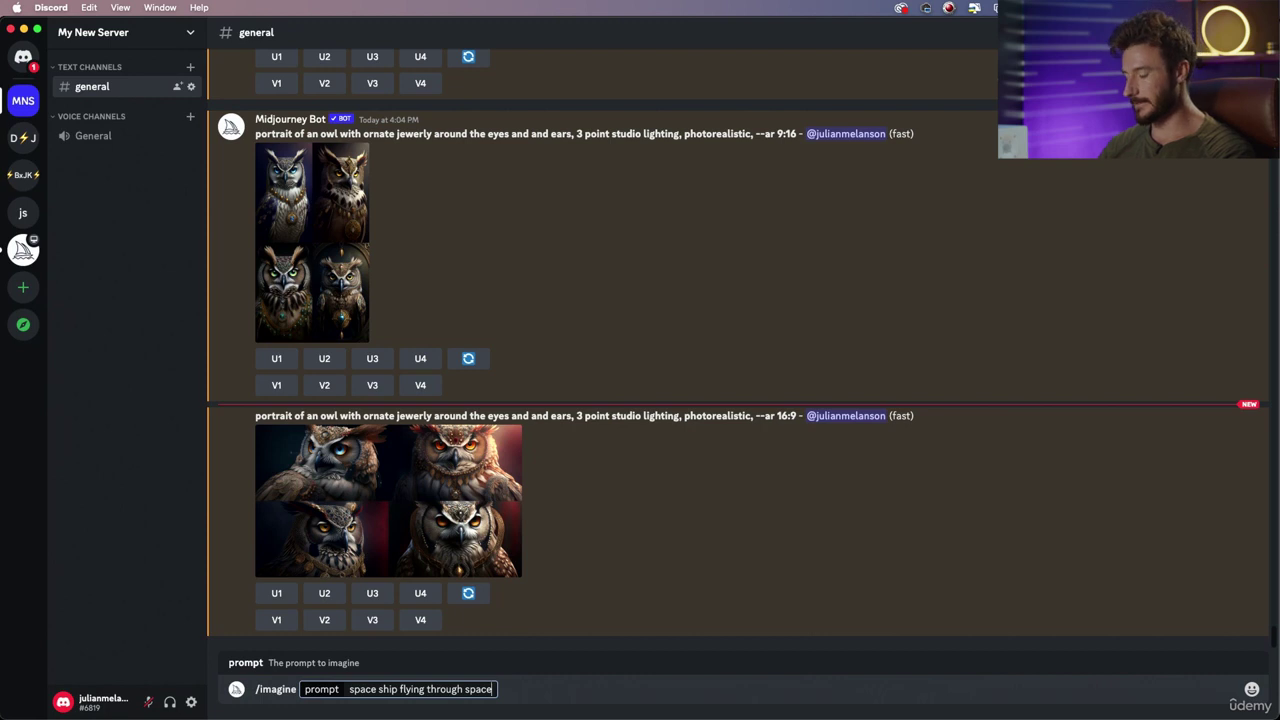
type(", with a")
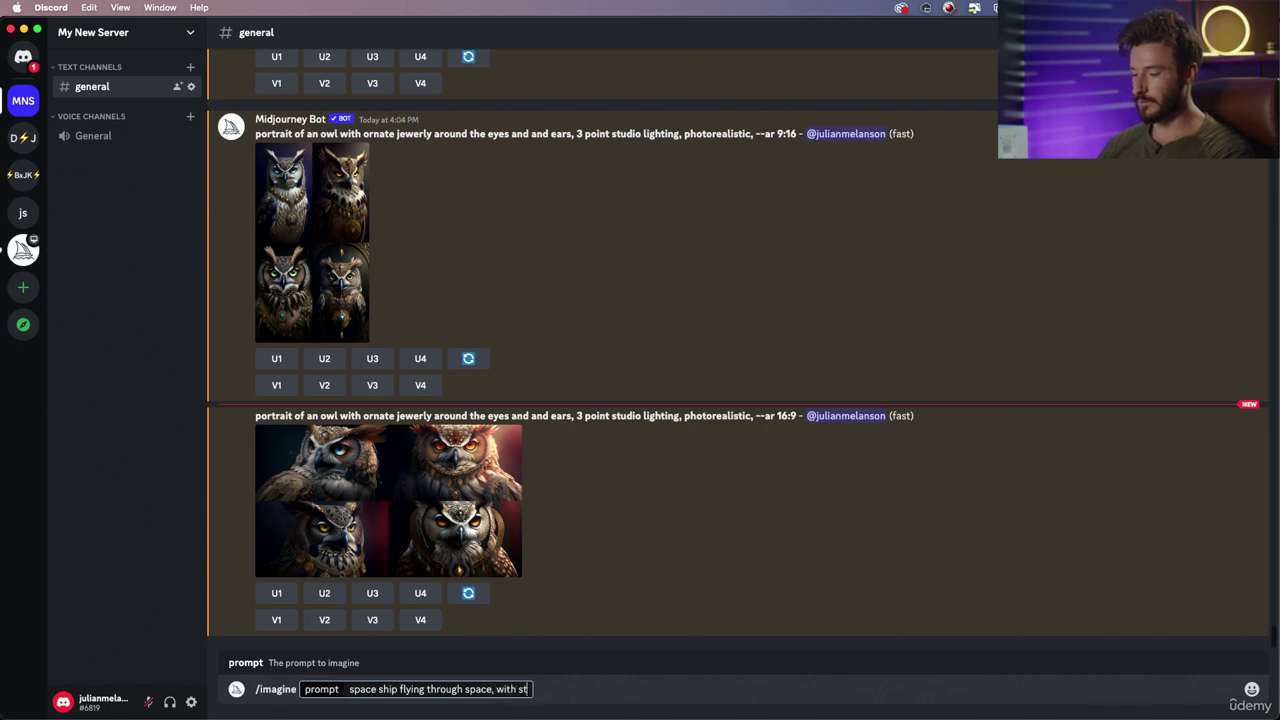
key("BackSpace")
type("planets")
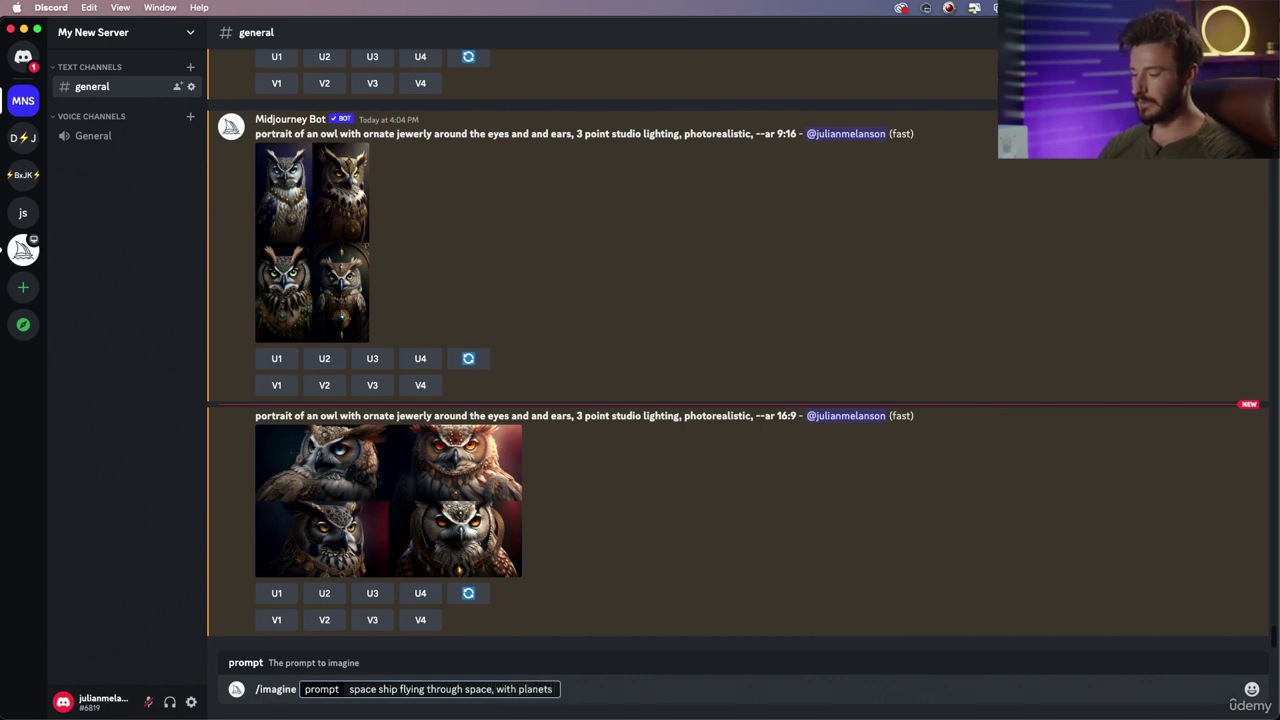
type(" in the background")
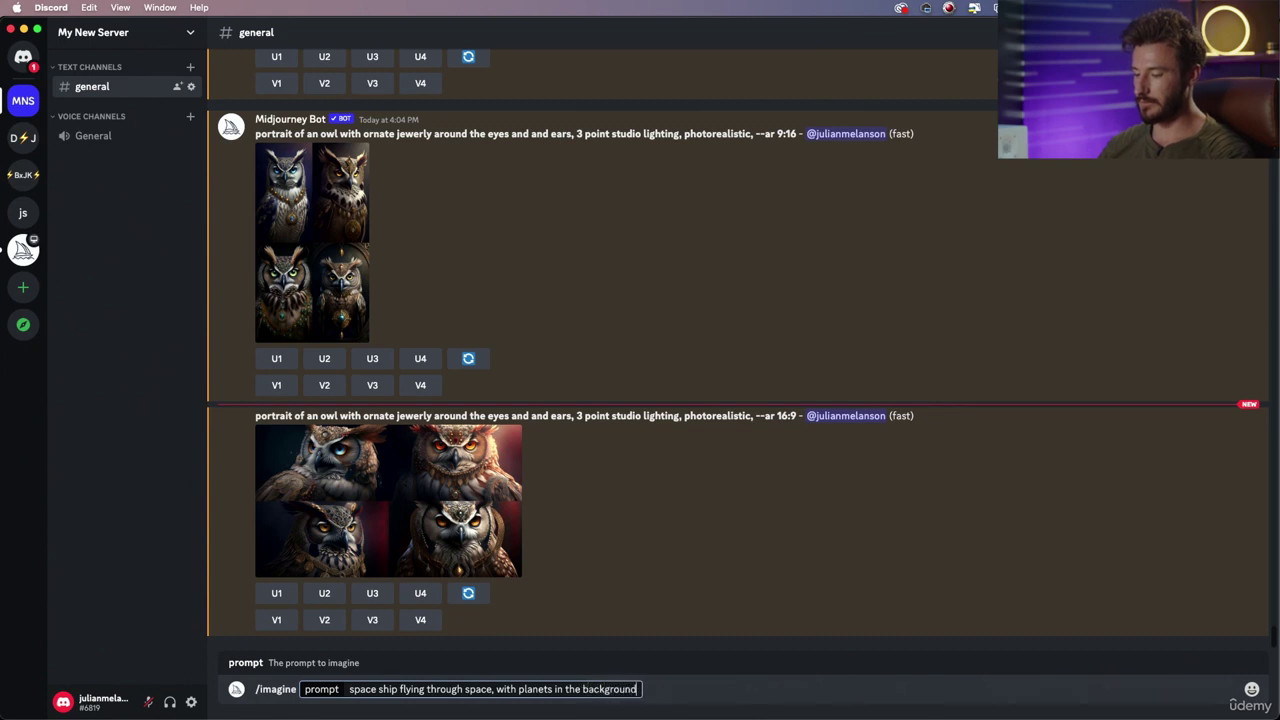
key("super+a")
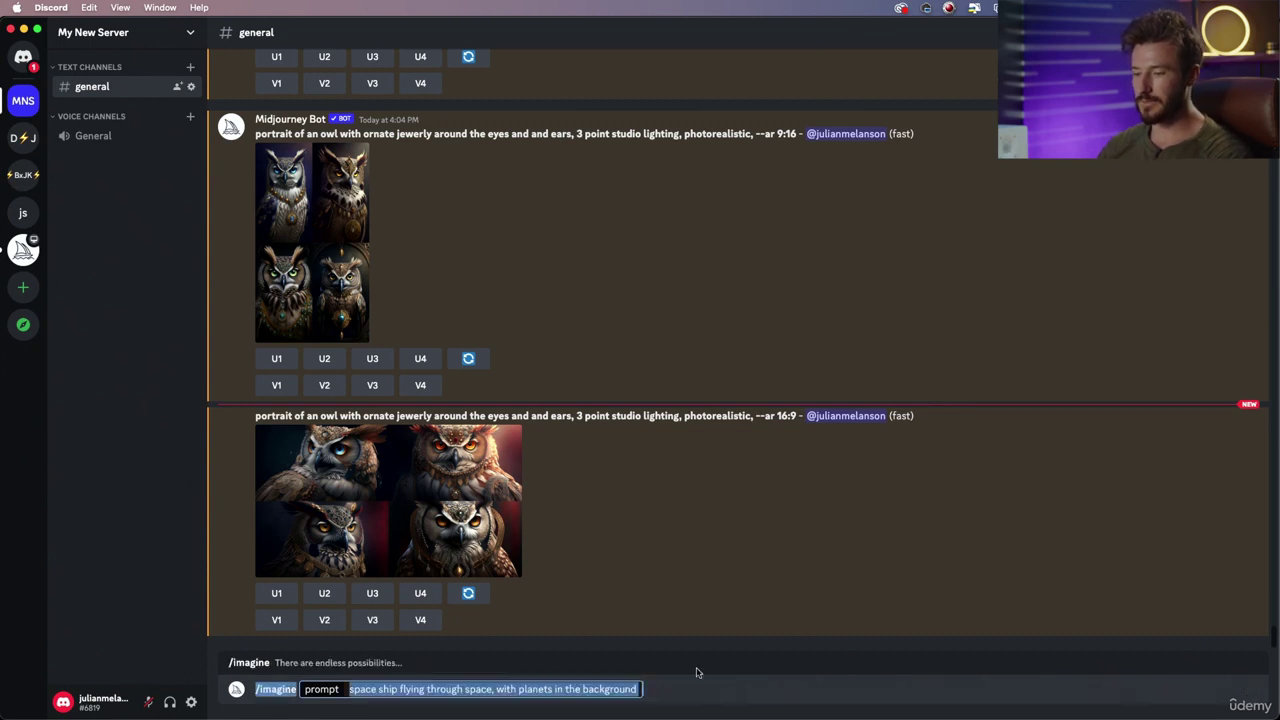
left_click(452, 266)
type("--ar 9:16")
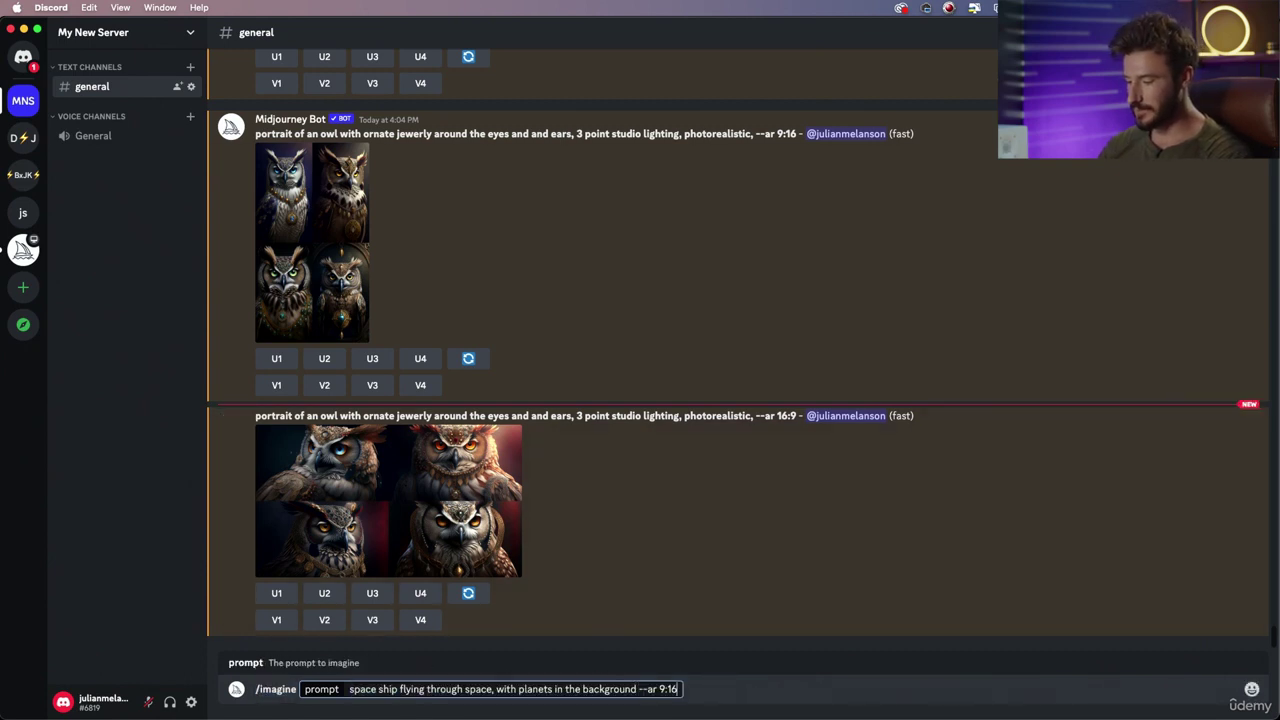
key("Return")
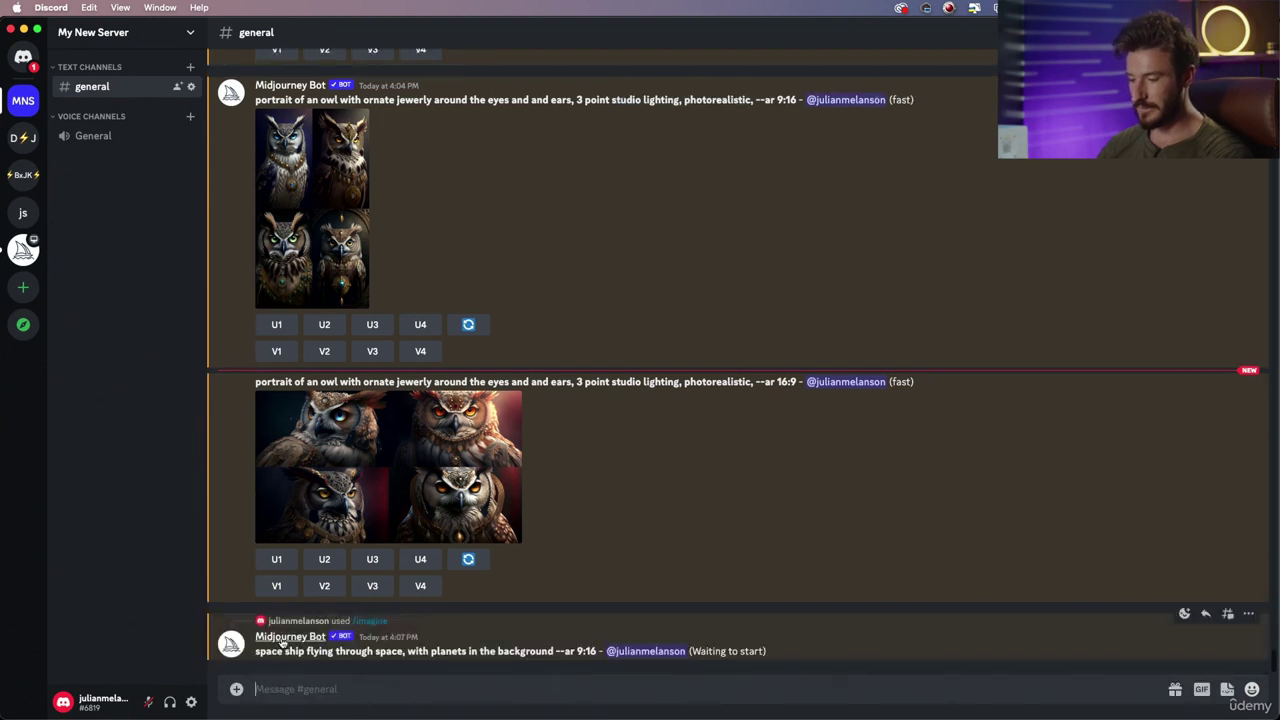
Copy --ar 16:9 from the Aspect Ratio note and send the spaceship prompt with it.
left_click_drag(257, 650, 551, 649)
key("super+Tab")
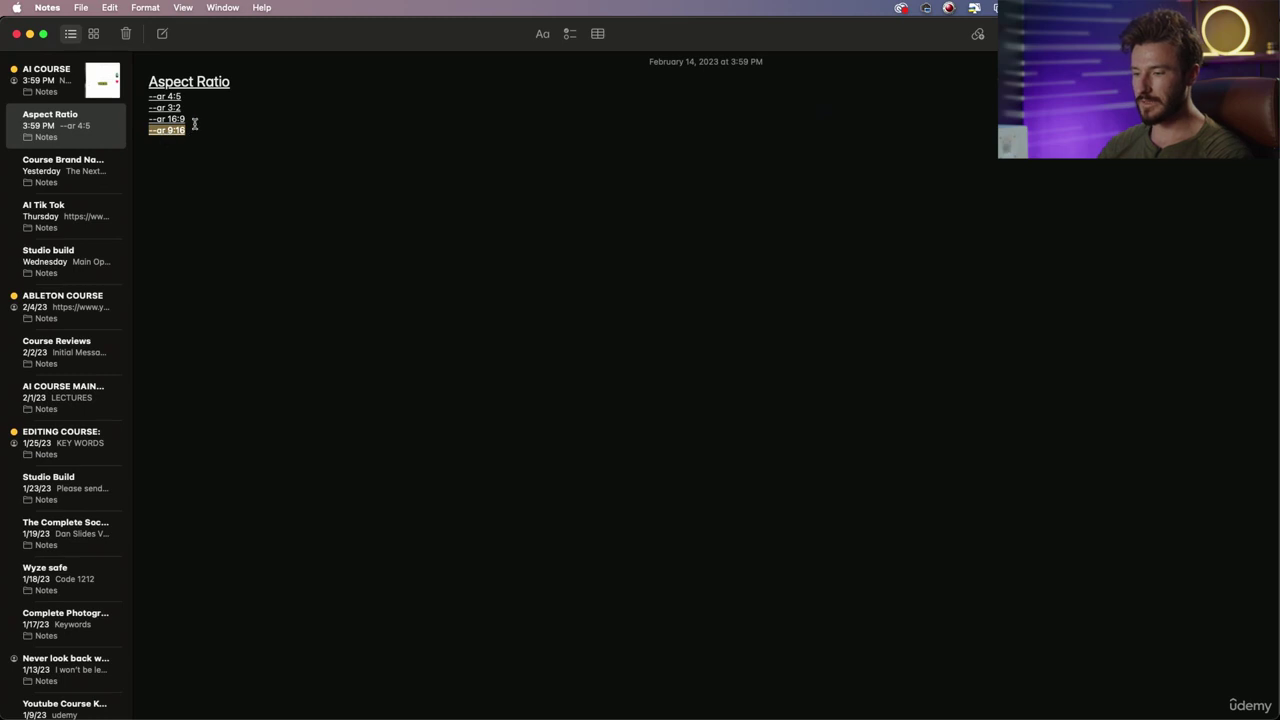
left_click_drag(190, 120, 143, 122)
key("super+c")
key("super+Tab")
key("super+v")
key("Return")
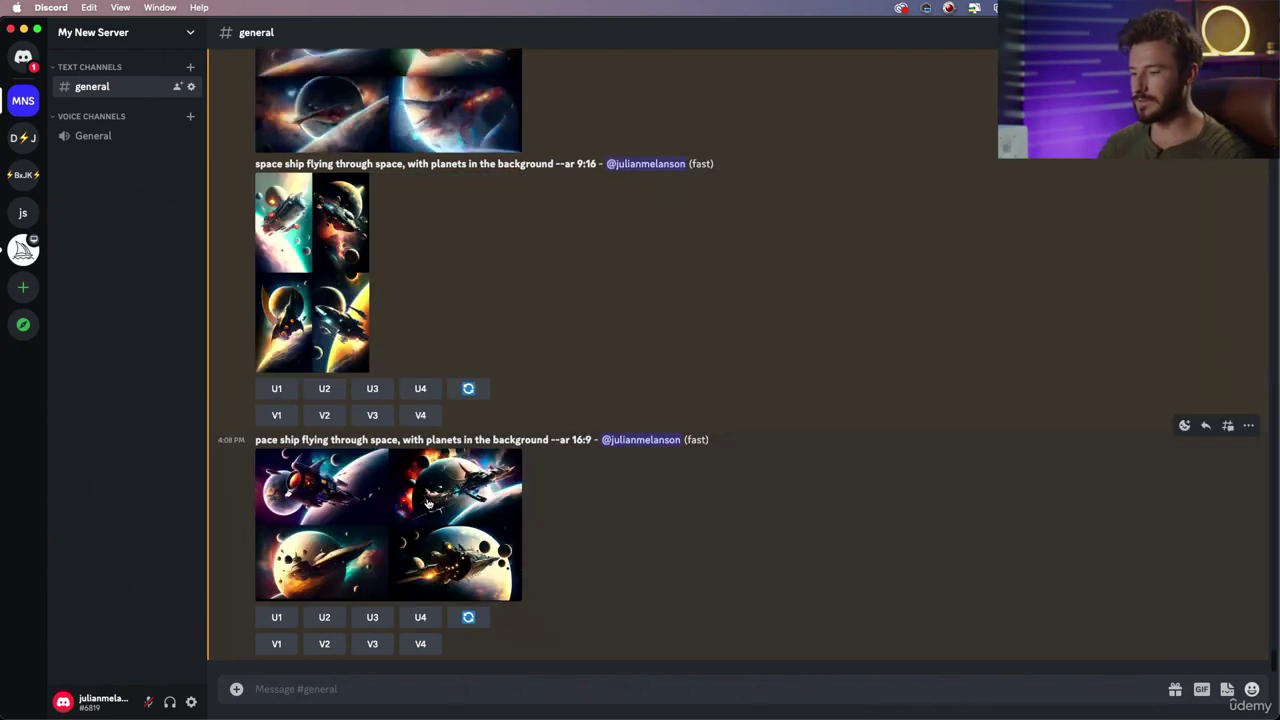
Enlarge the finished 16:9 spaceship grid.
left_click(405, 513)
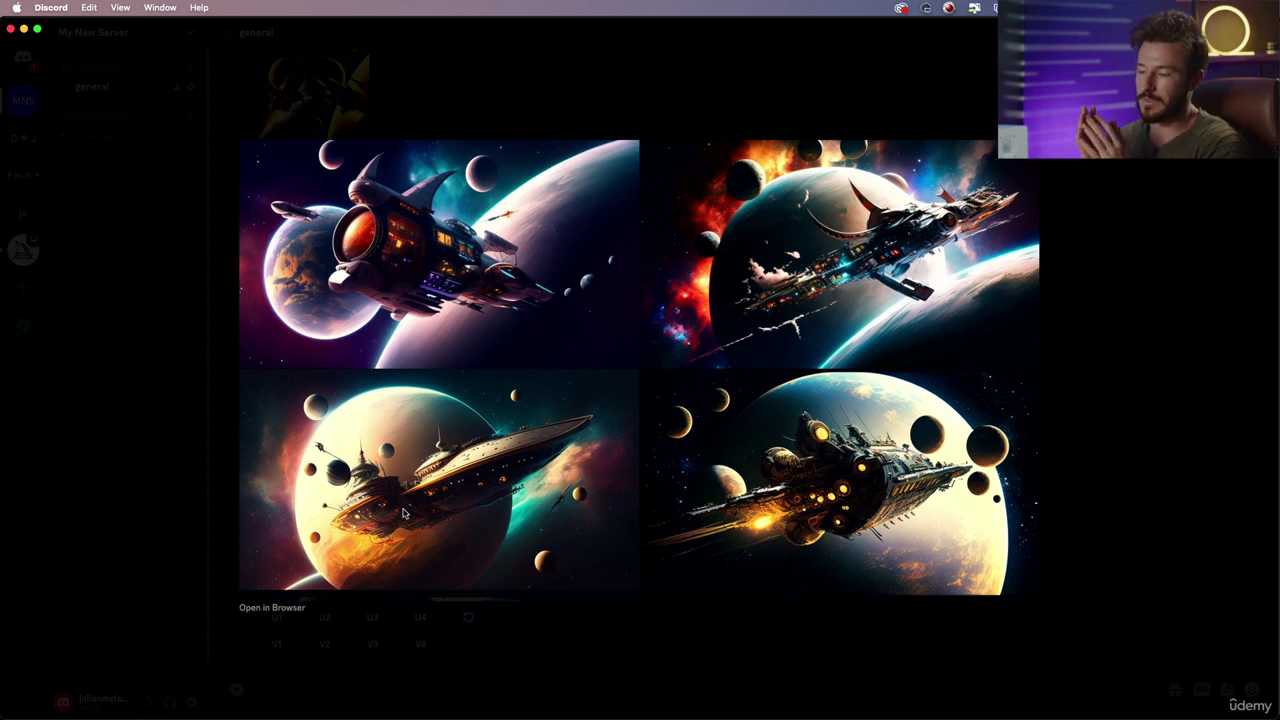
View the 9:16 spaceship grid enlarged, then enlarge the newest 16:9 spaceship grid.
key("Escape")
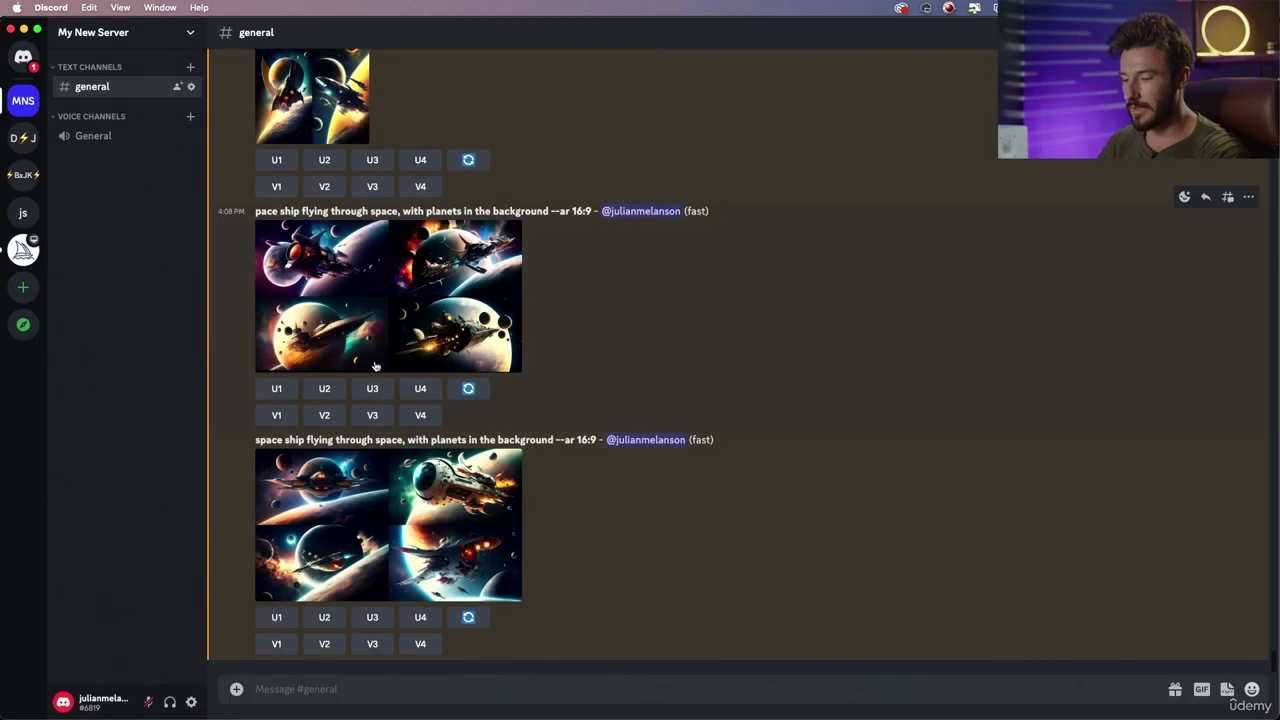
scroll(316, 220, "down", 1)
left_click(316, 220)
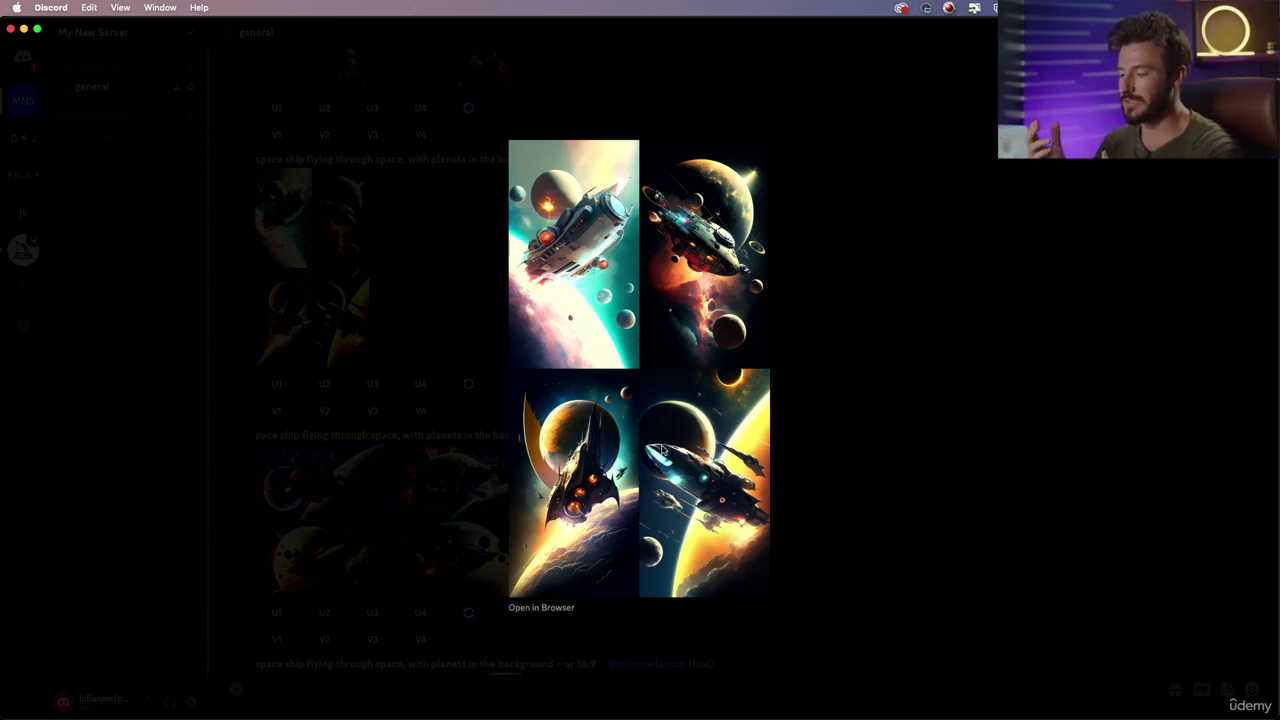
key("Escape")
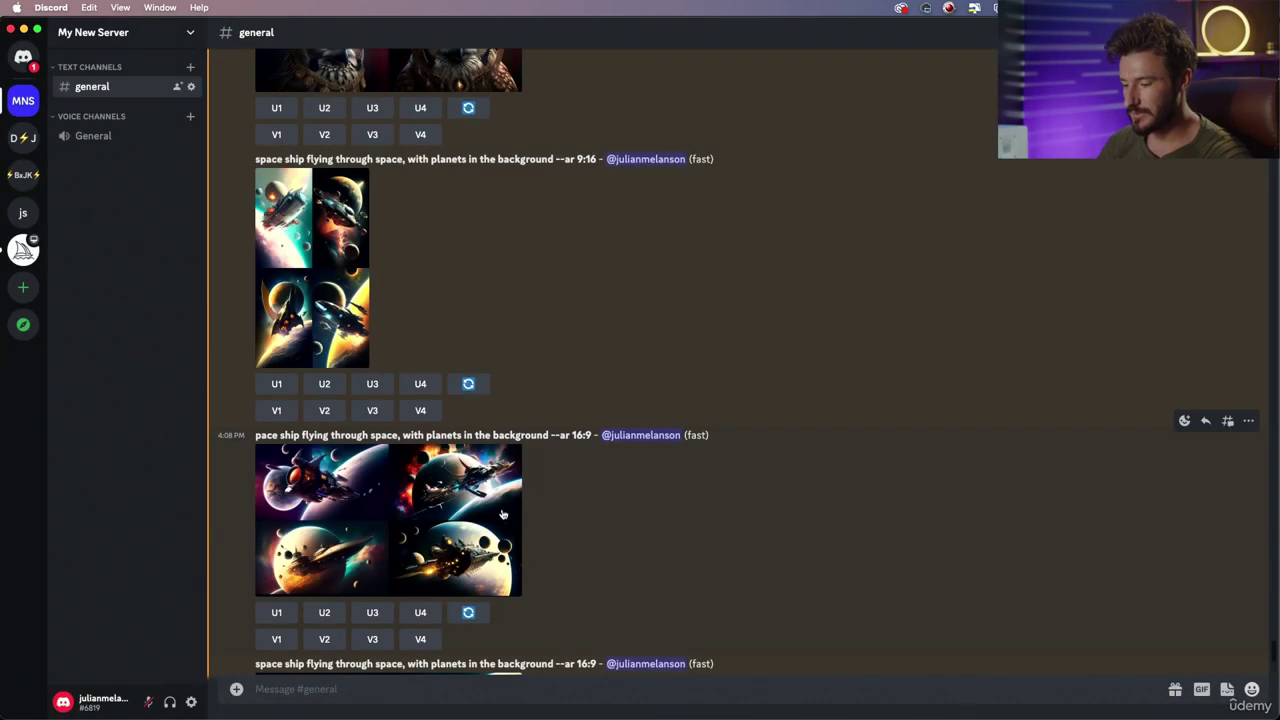
left_click(430, 541)
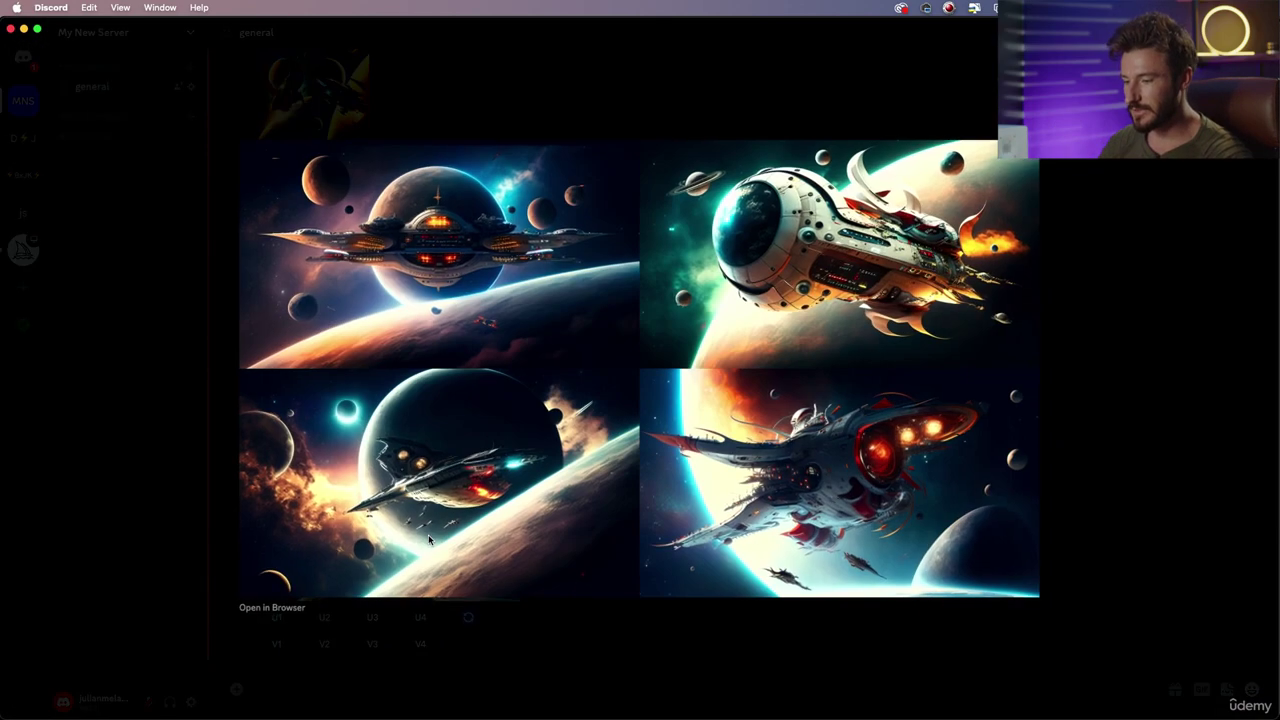